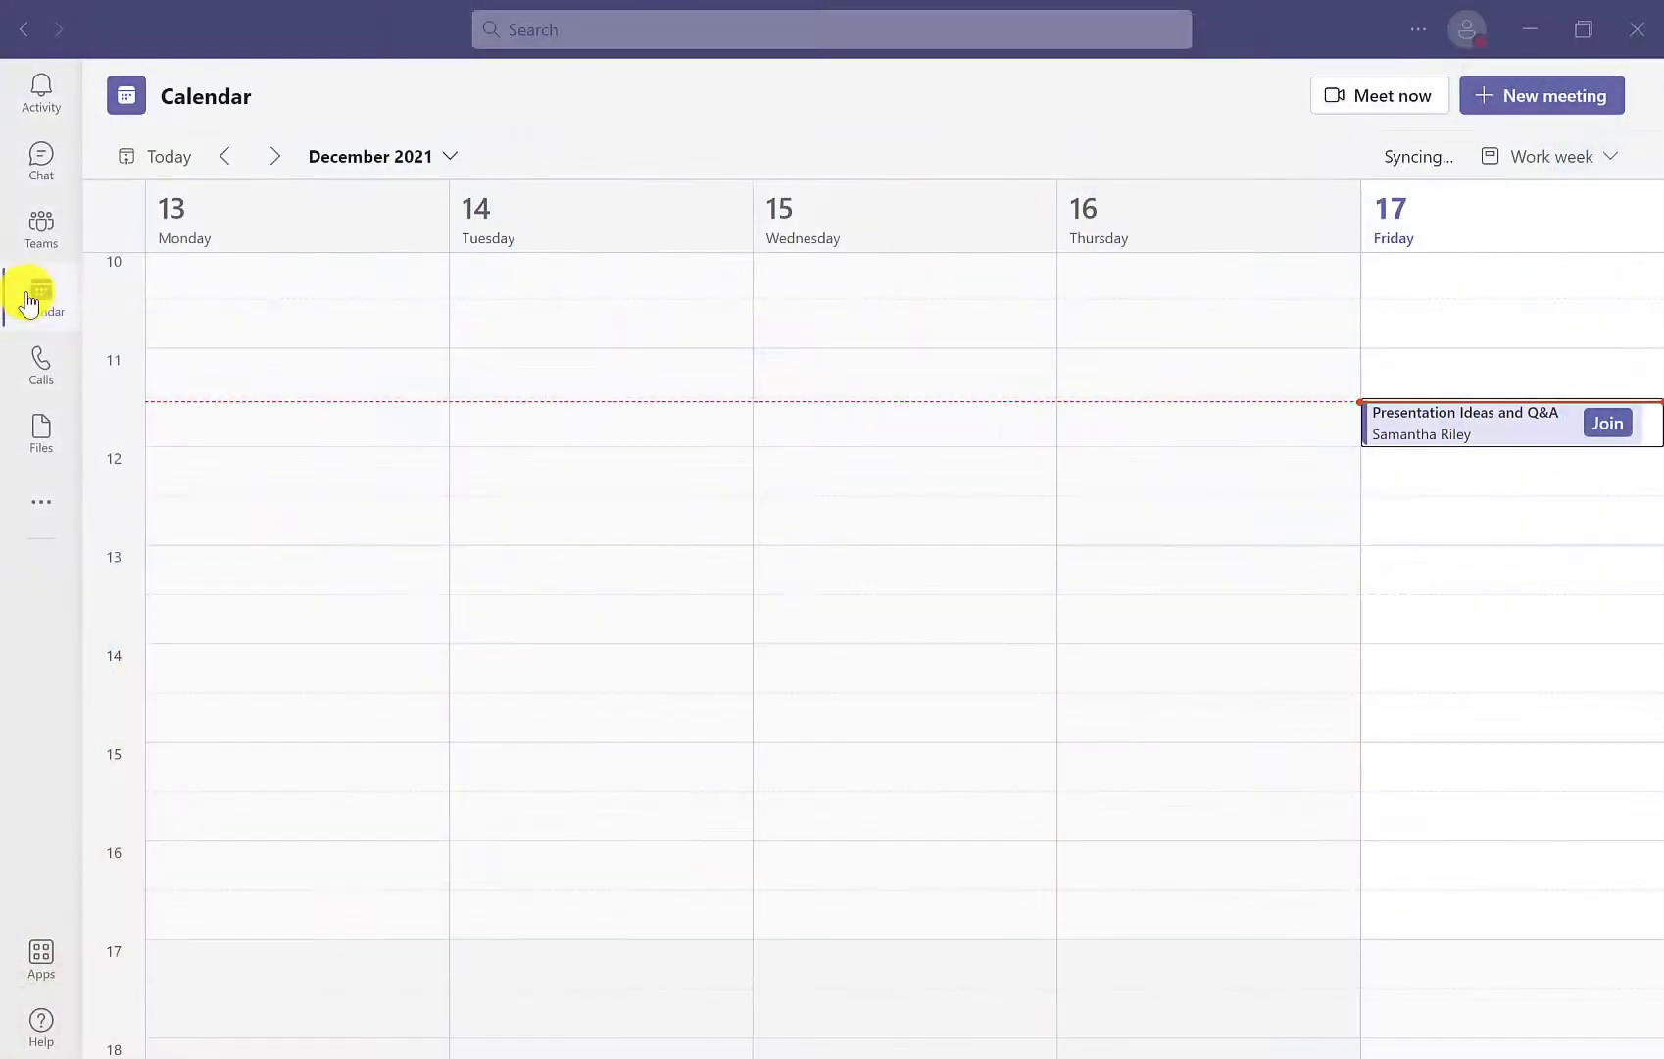
Add the Q&A app to the "Presentation Ideas and Q&A" meeting, allowing organizers to moderate attendee conversations.
{"action": "left_click", "coordinate": [1414, 428]}
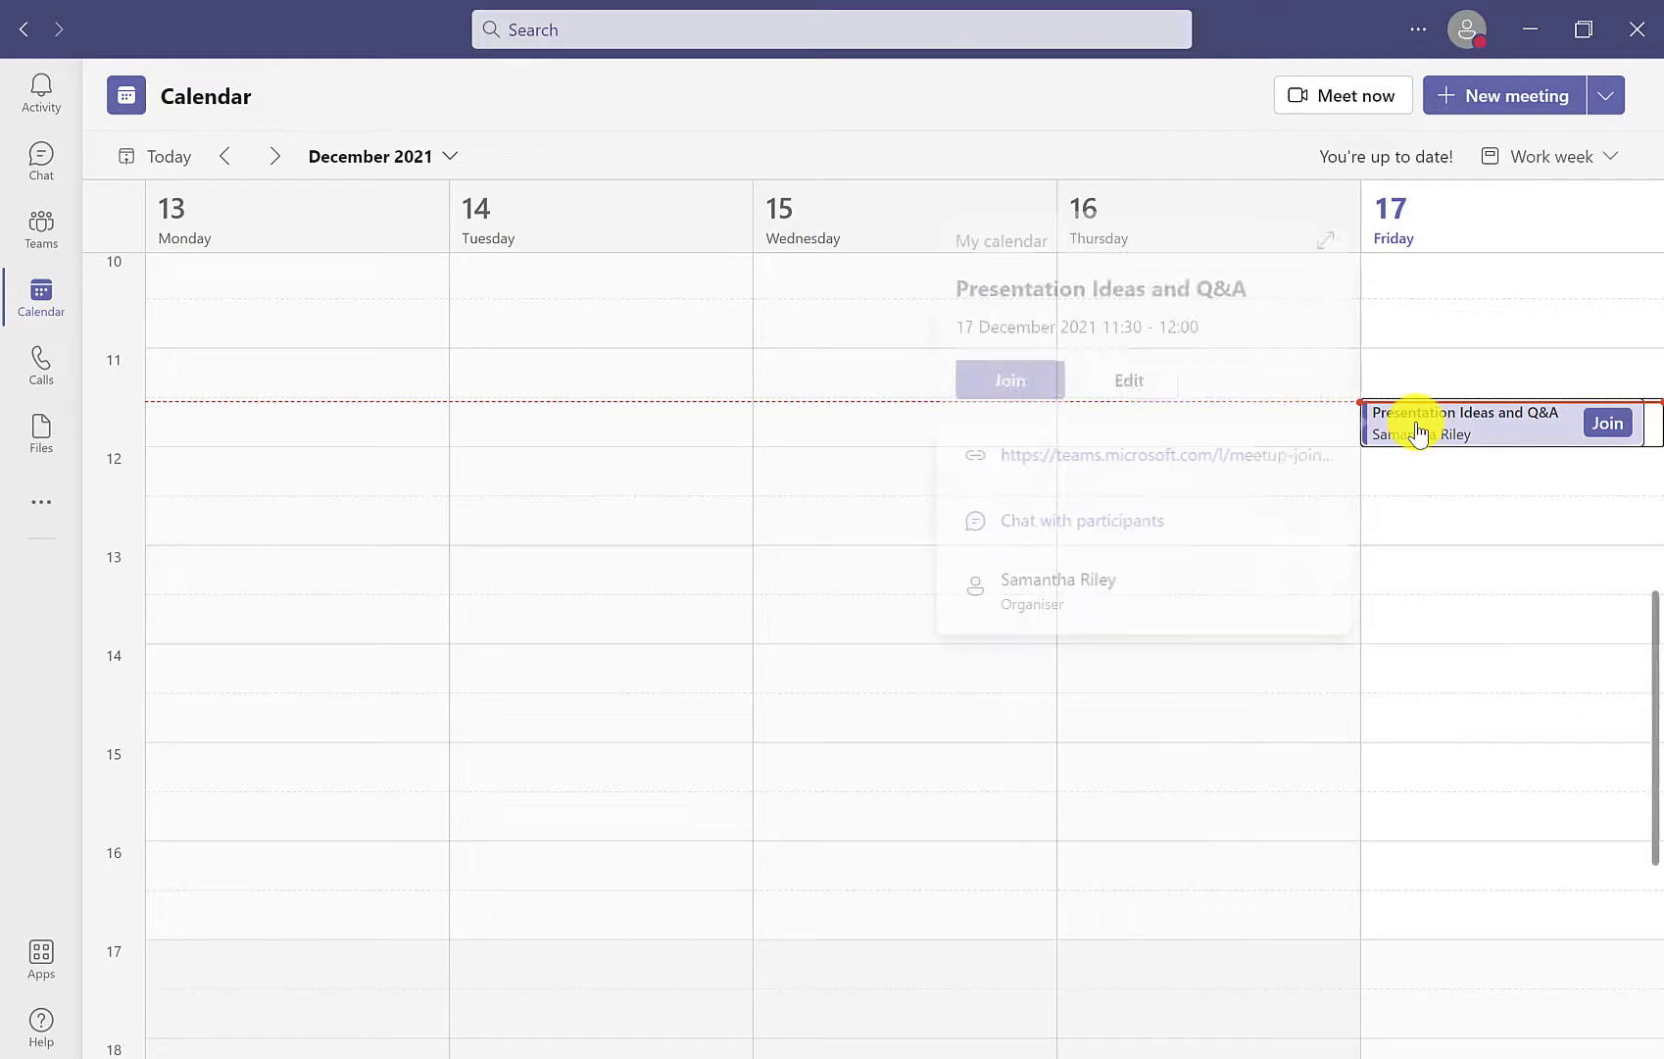
{"action": "left_click", "coordinate": [1127, 382]}
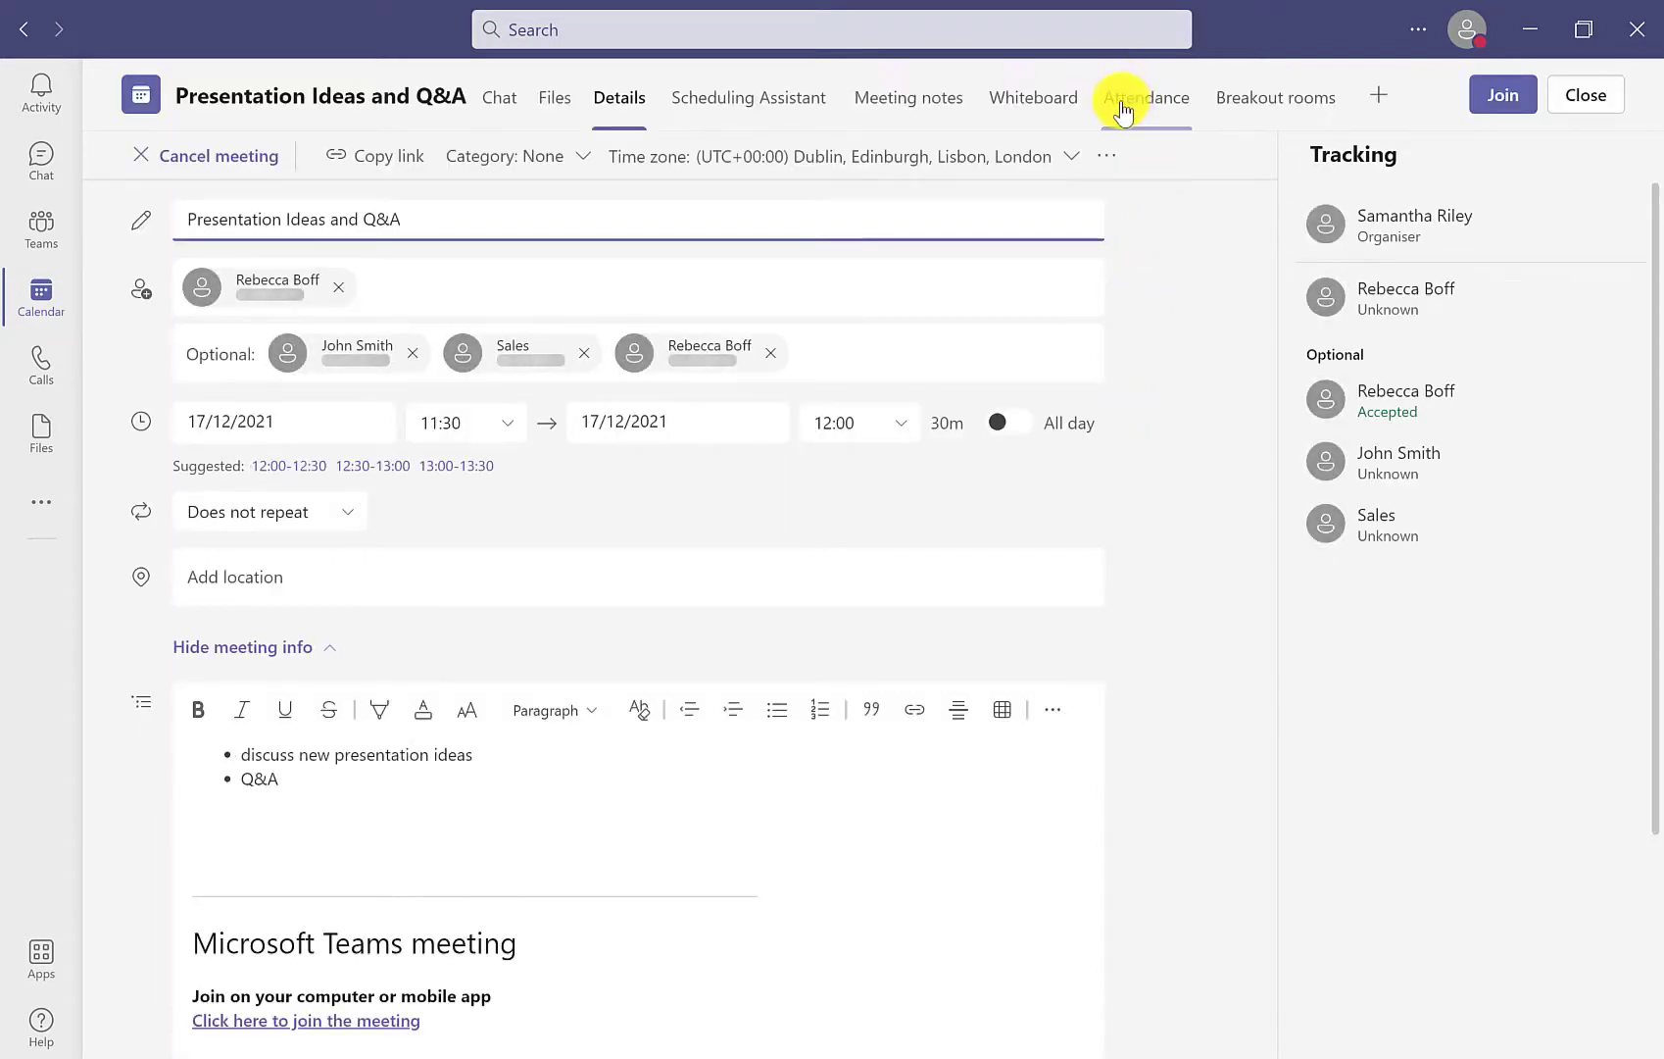
{"action": "left_click", "coordinate": [1377, 98]}
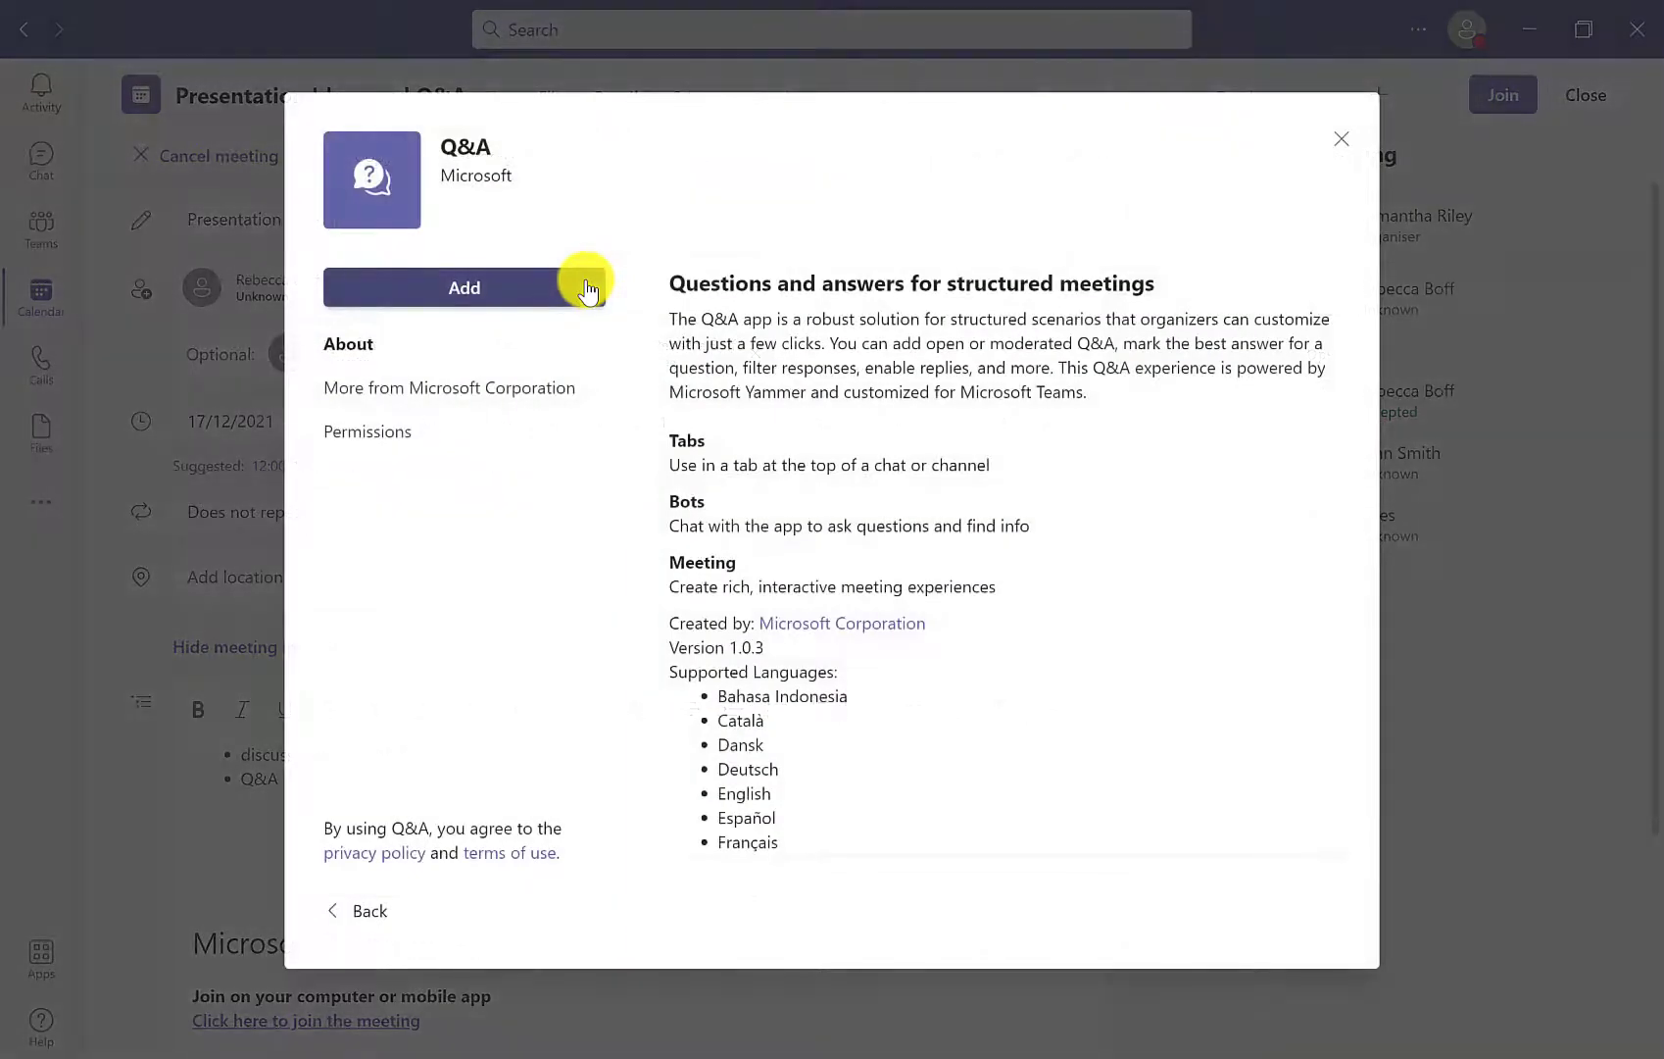
{"action": "left_click", "coordinate": [542, 292]}
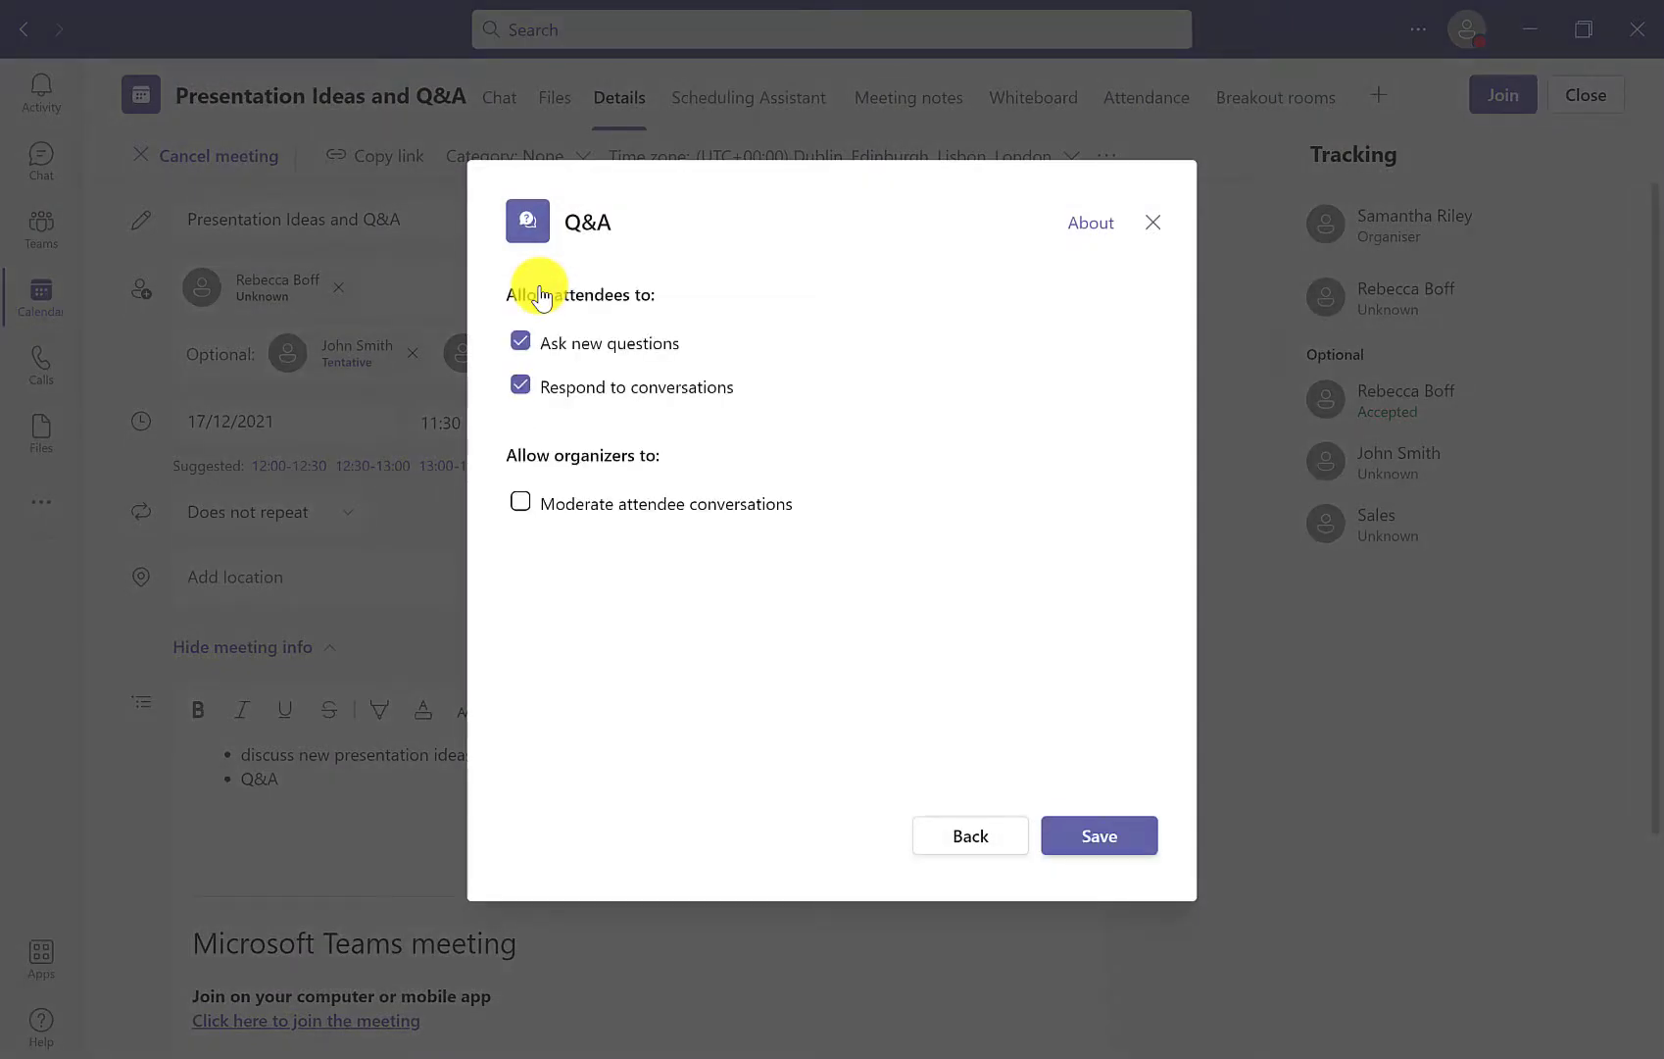
{"action": "left_click", "coordinate": [526, 527]}
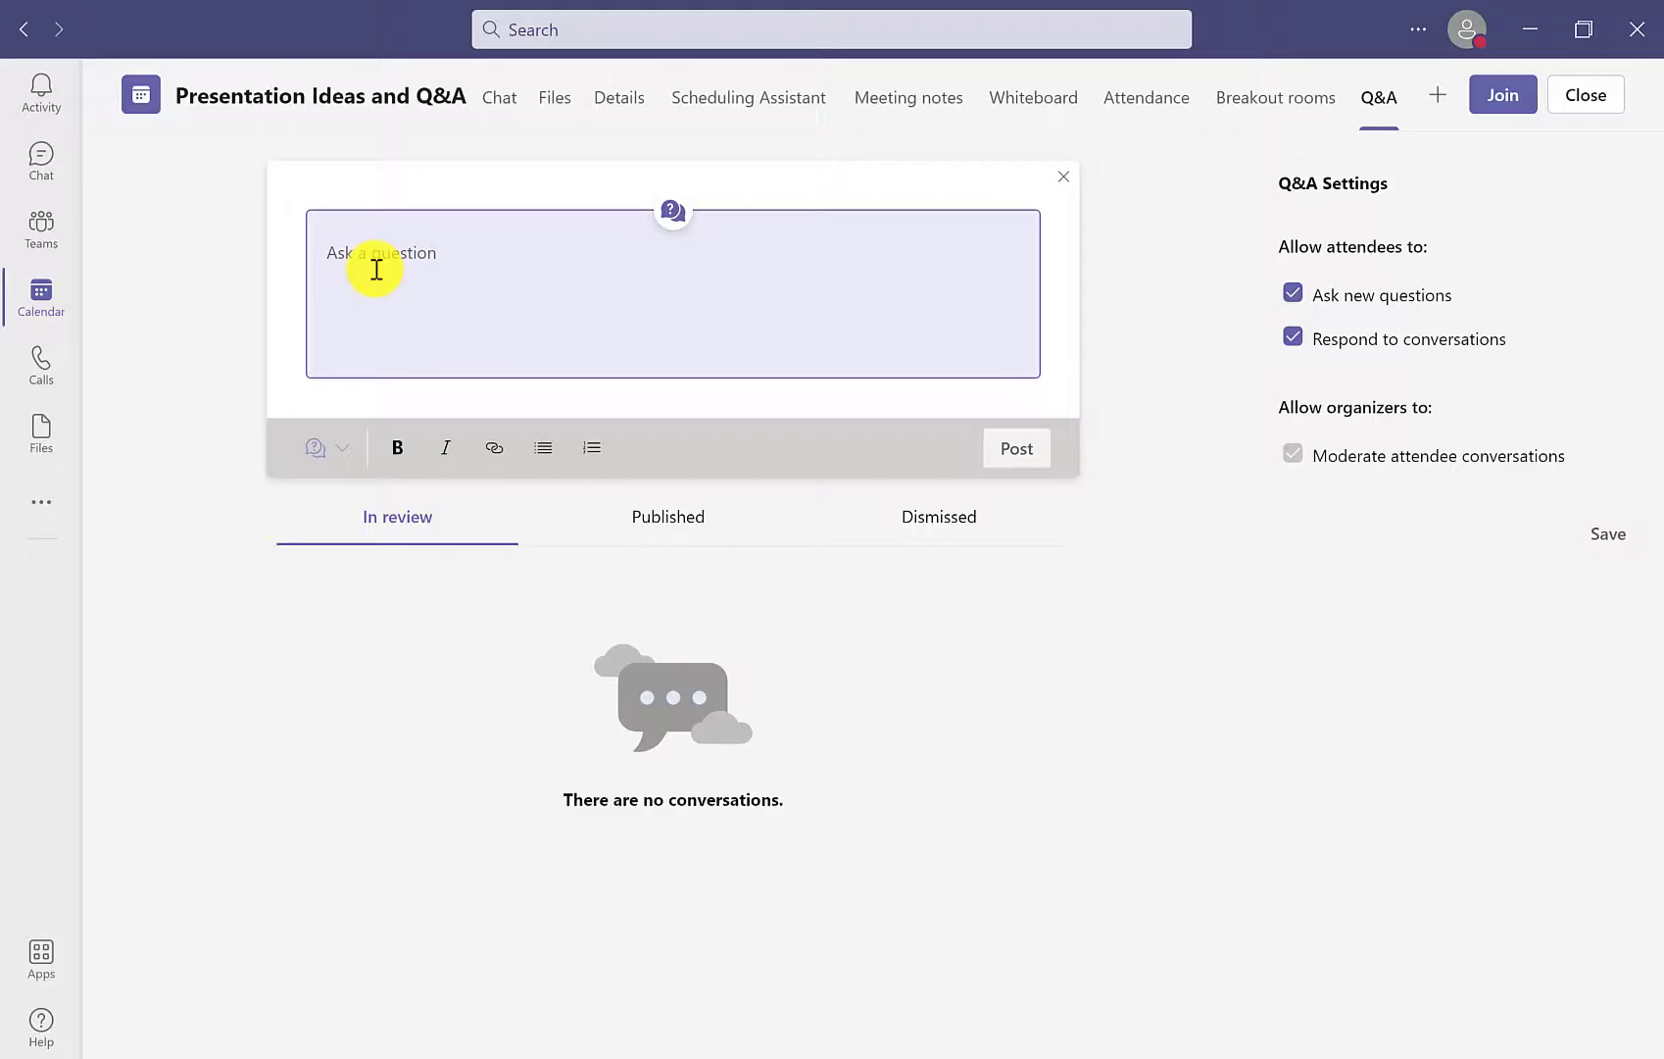
Post "Have any questions on our new branding guidelines? Or new innovative ideas on how to engage with our new presentation tactics? Leave your comments and questions here!".
{"action": "type", "text": "Have"}
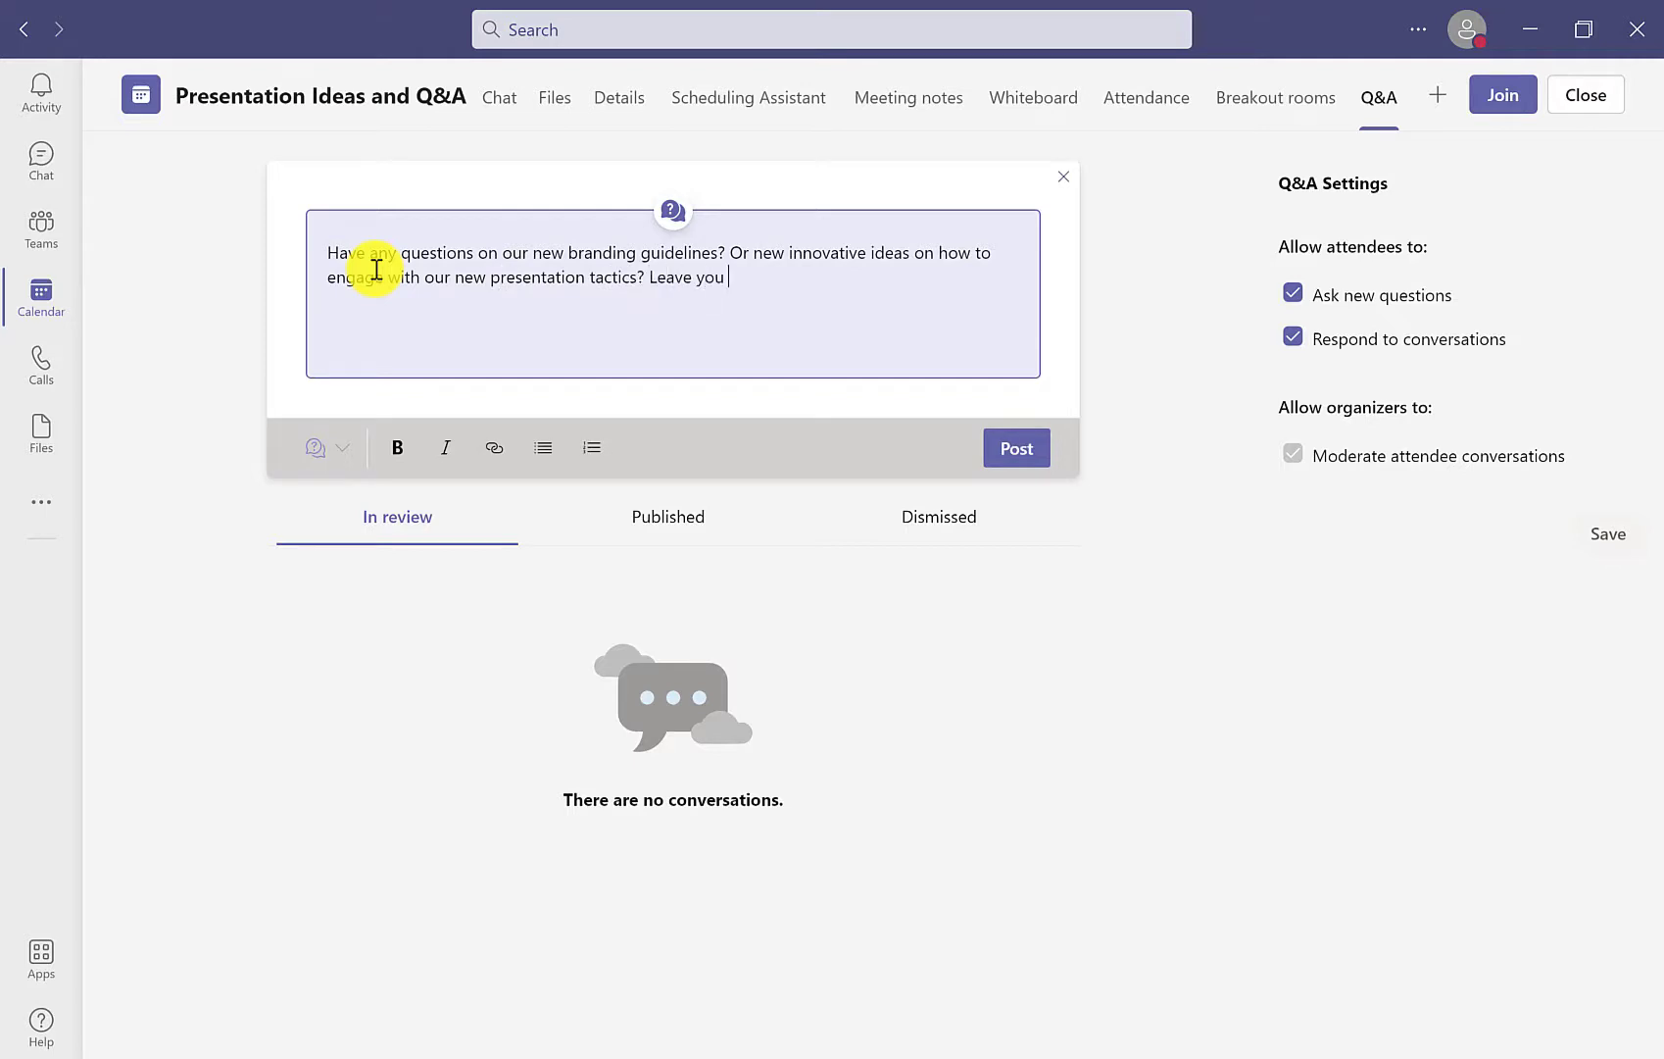
{"action": "key", "text": "BackSpace"}
{"action": "key", "text": "BackSpace"}
{"action": "key", "text": "BackSpace"}
{"action": "type", "text": "comments and questions"}
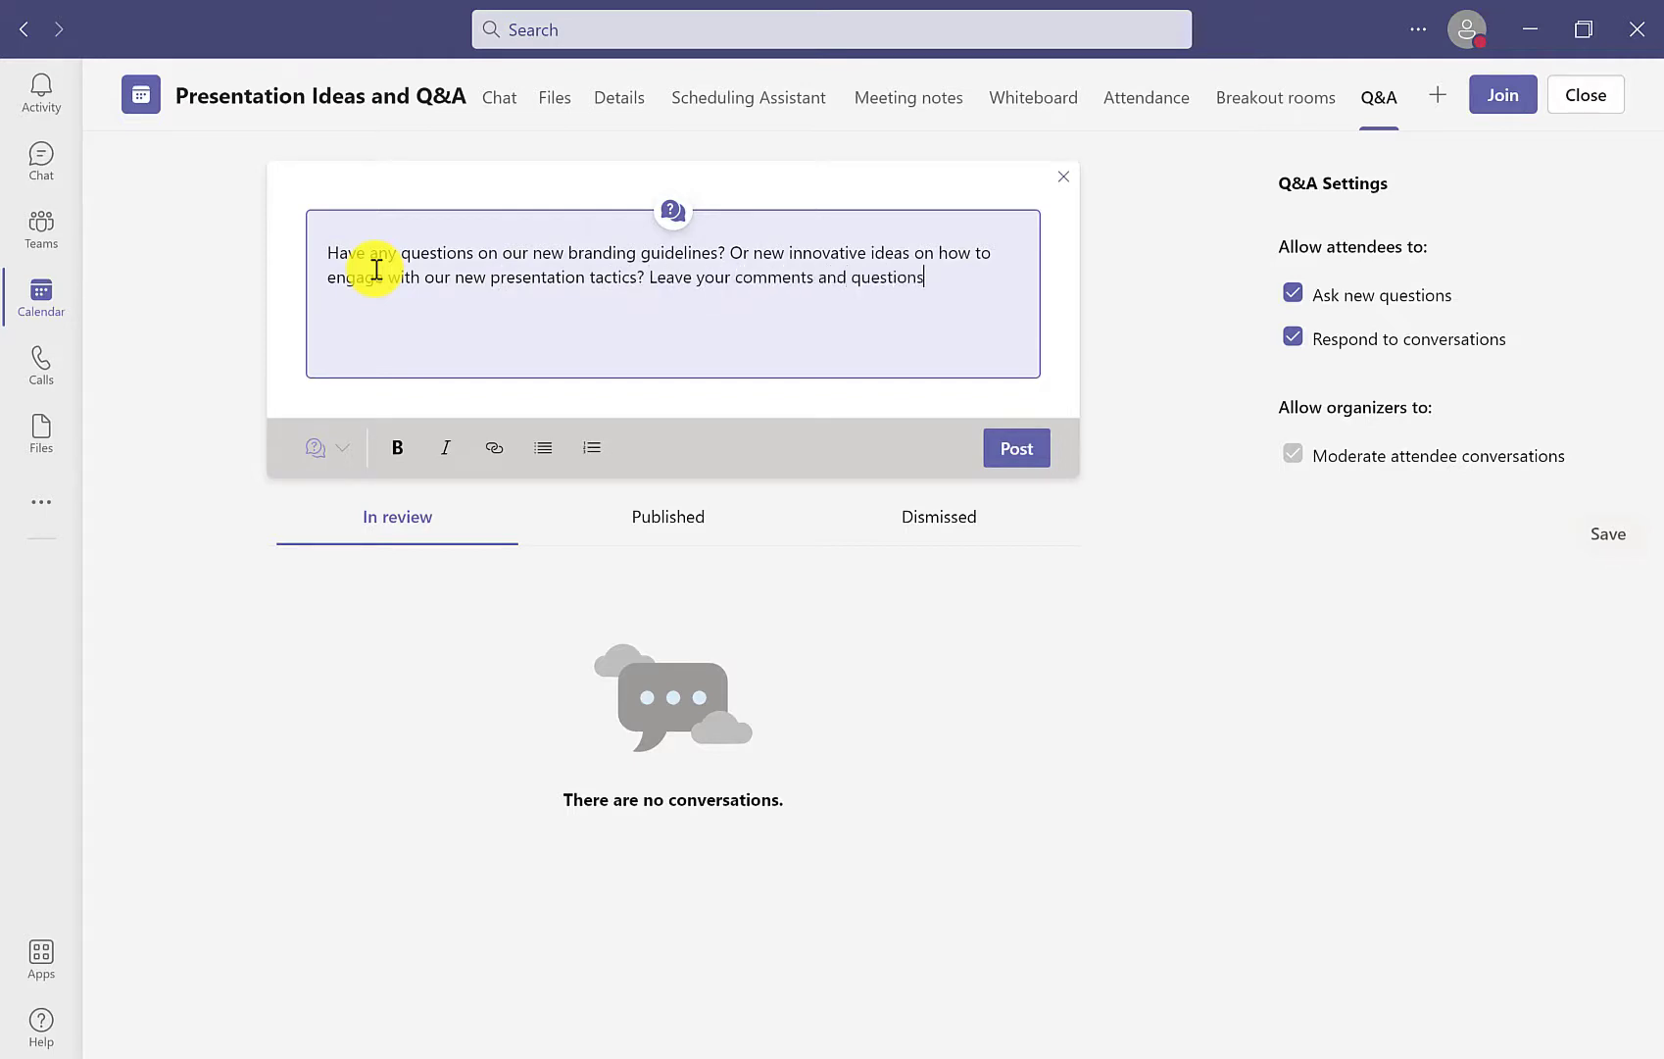
{"action": "left_click", "coordinate": [1005, 451]}
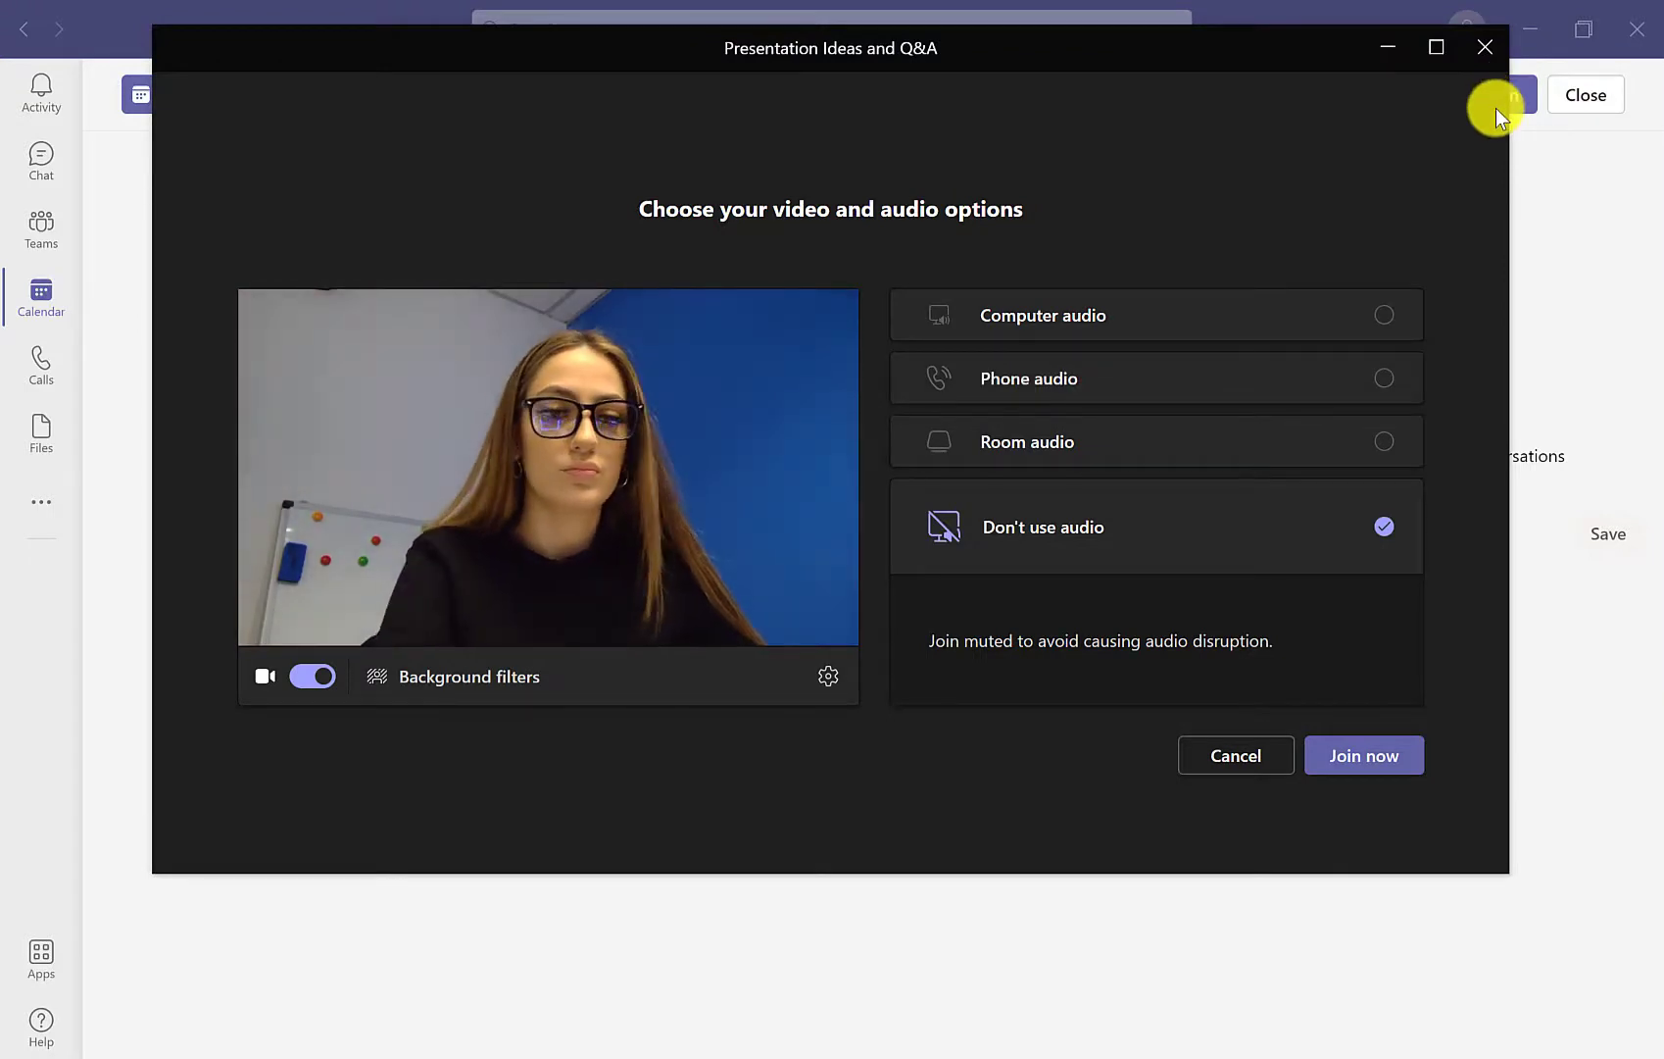
Join the meeting with the "Don't use audio" option and admit the attendee waiting in the lobby.
{"action": "key", "text": "Return"}
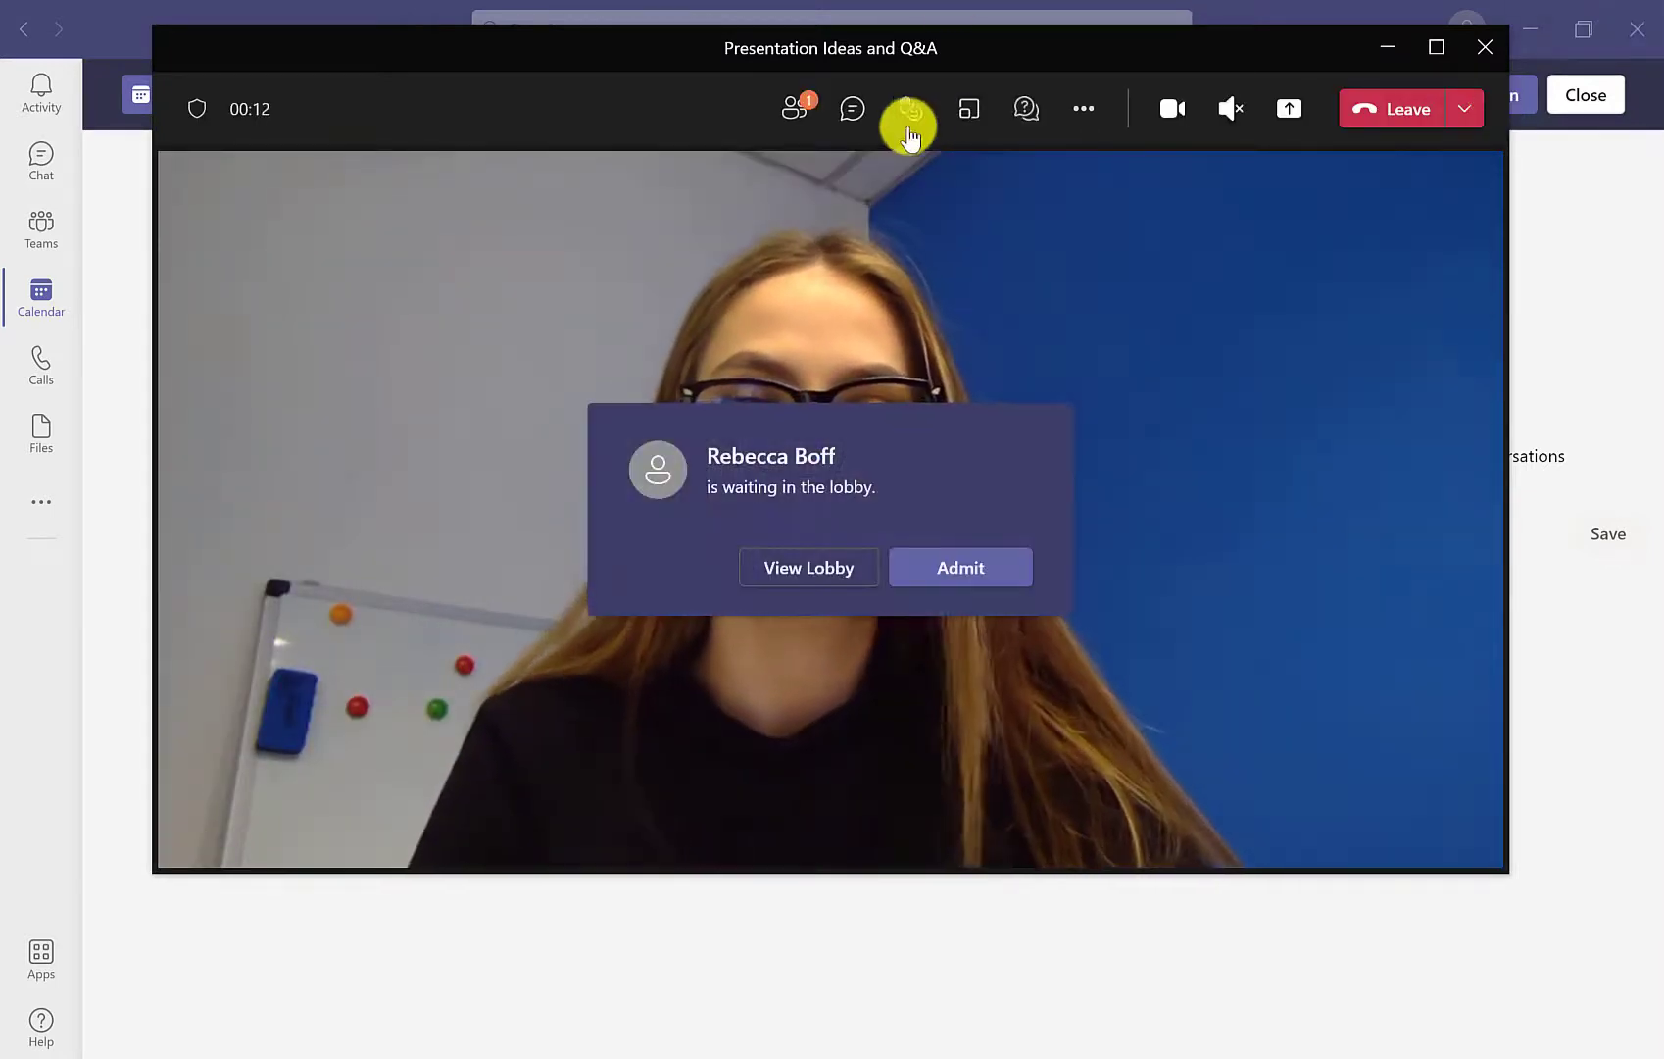
{"action": "left_click", "coordinate": [936, 569]}
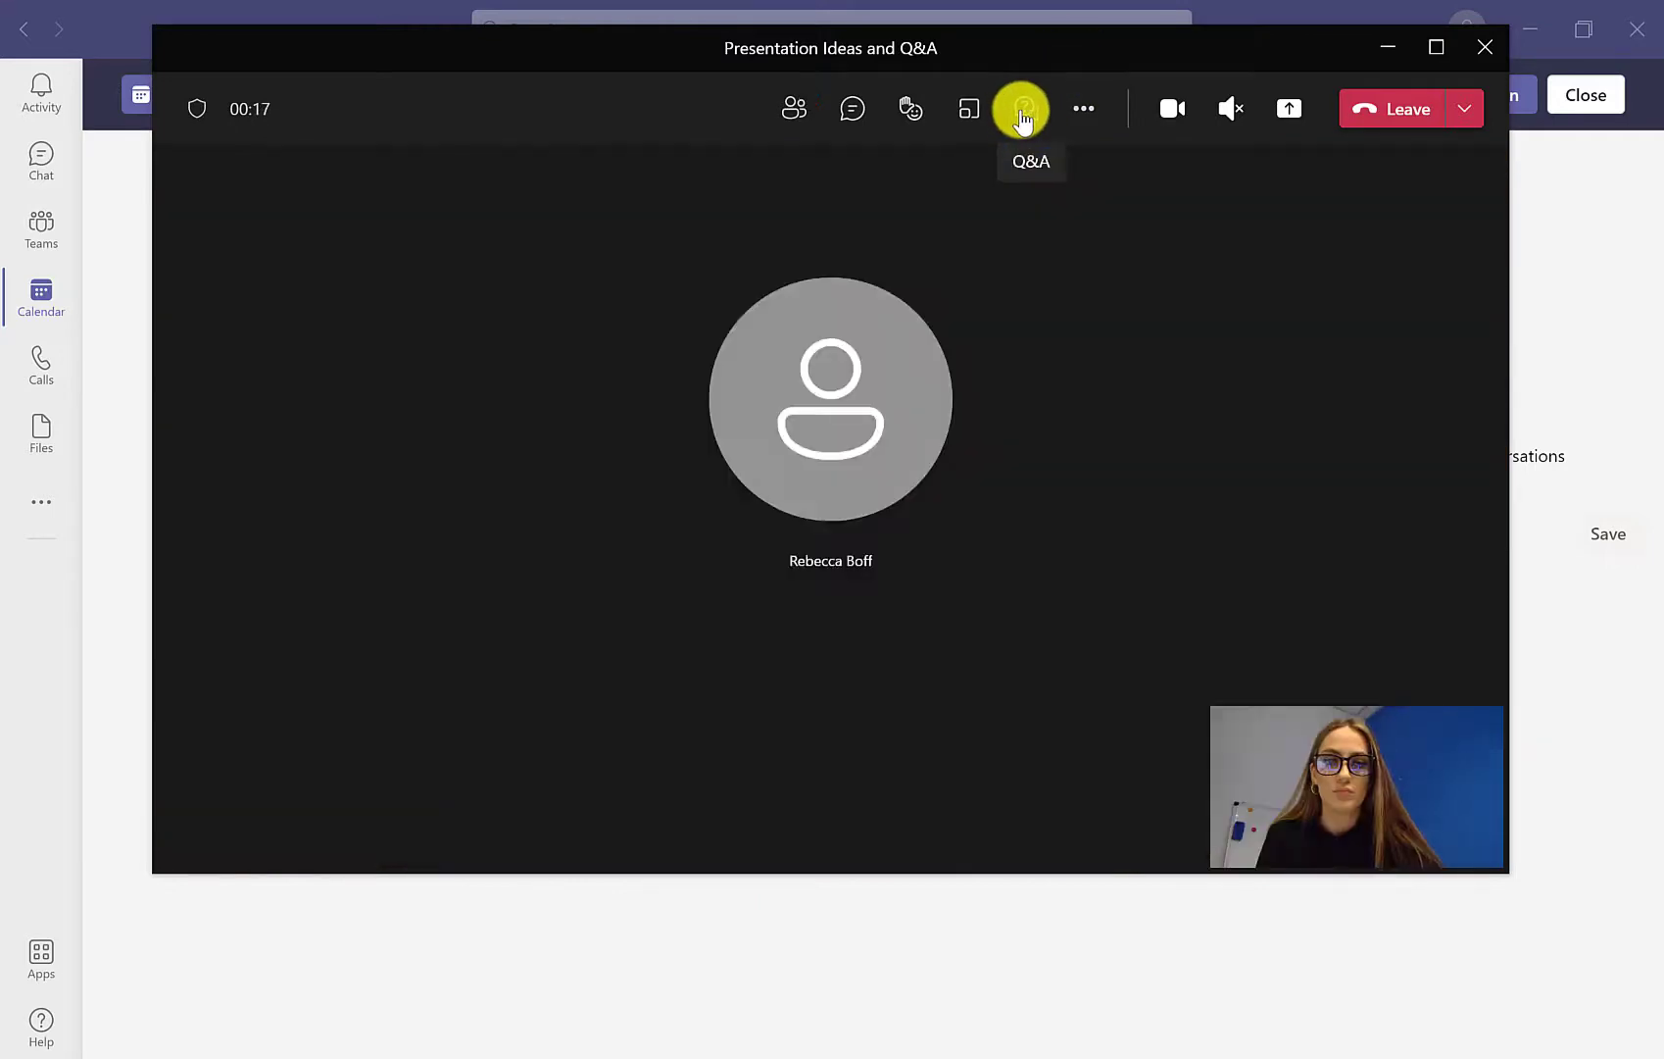
Open the meeting's Q&A and filter the published conversations to All Questions.
{"action": "left_click", "coordinate": [1018, 123]}
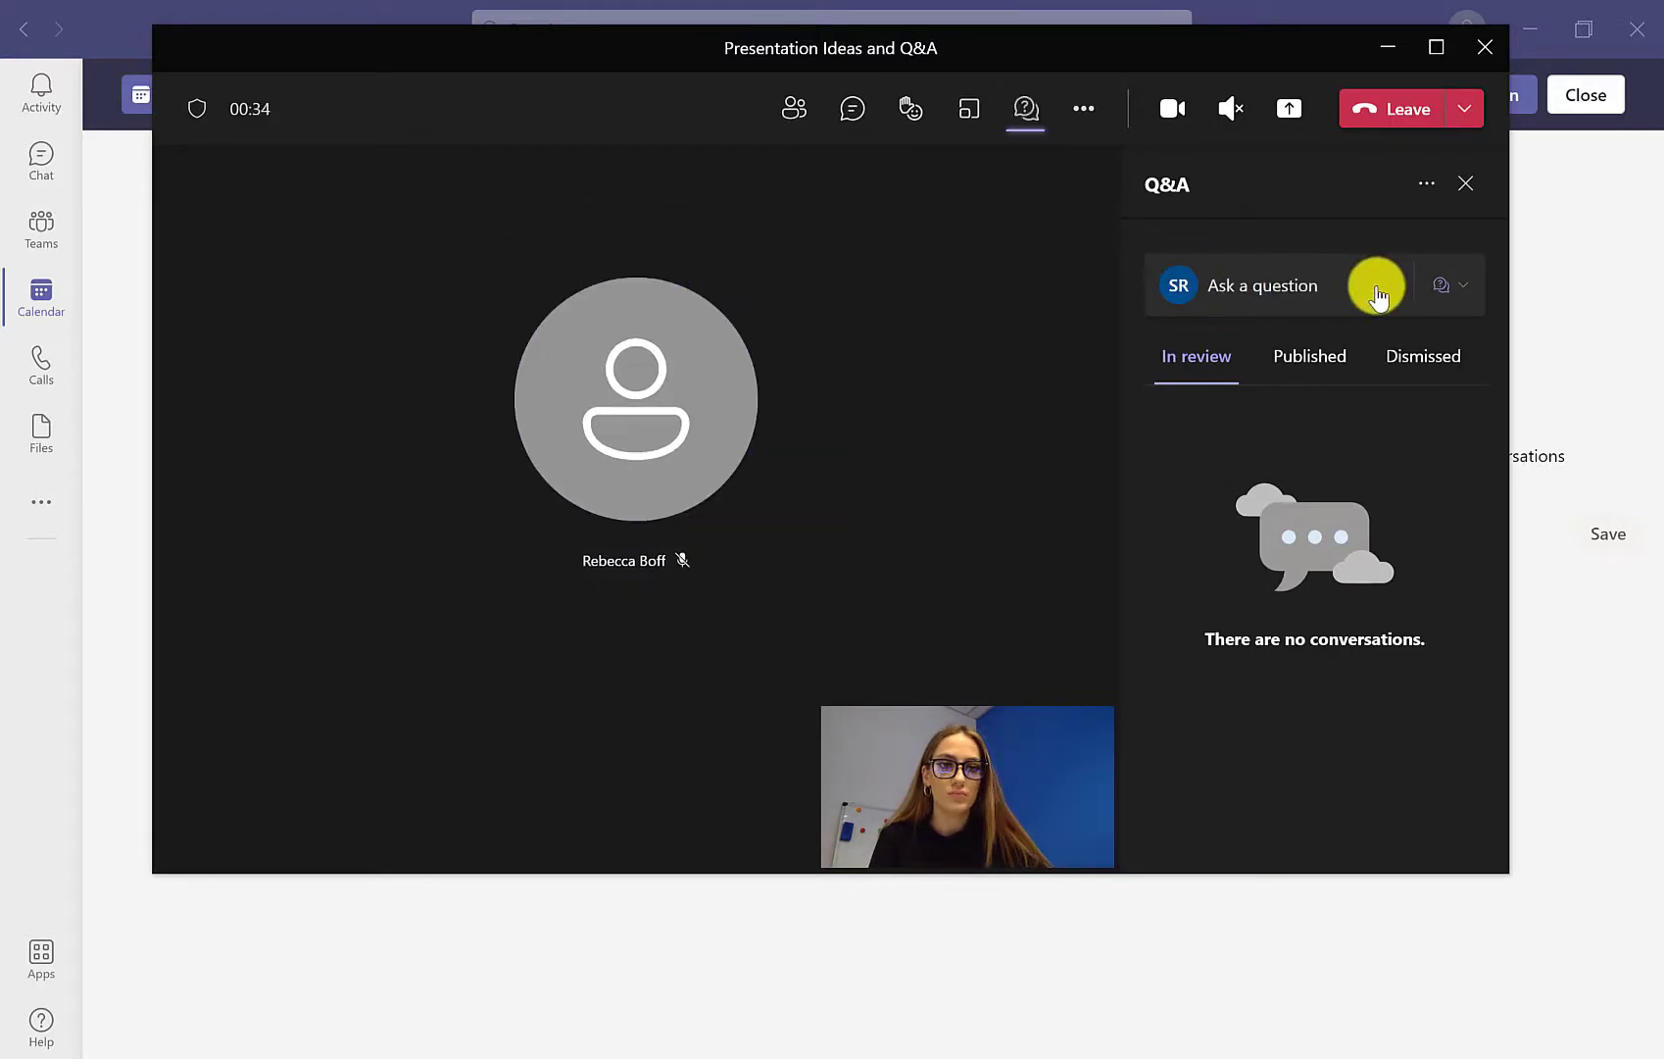
{"action": "left_click", "coordinate": [1307, 355]}
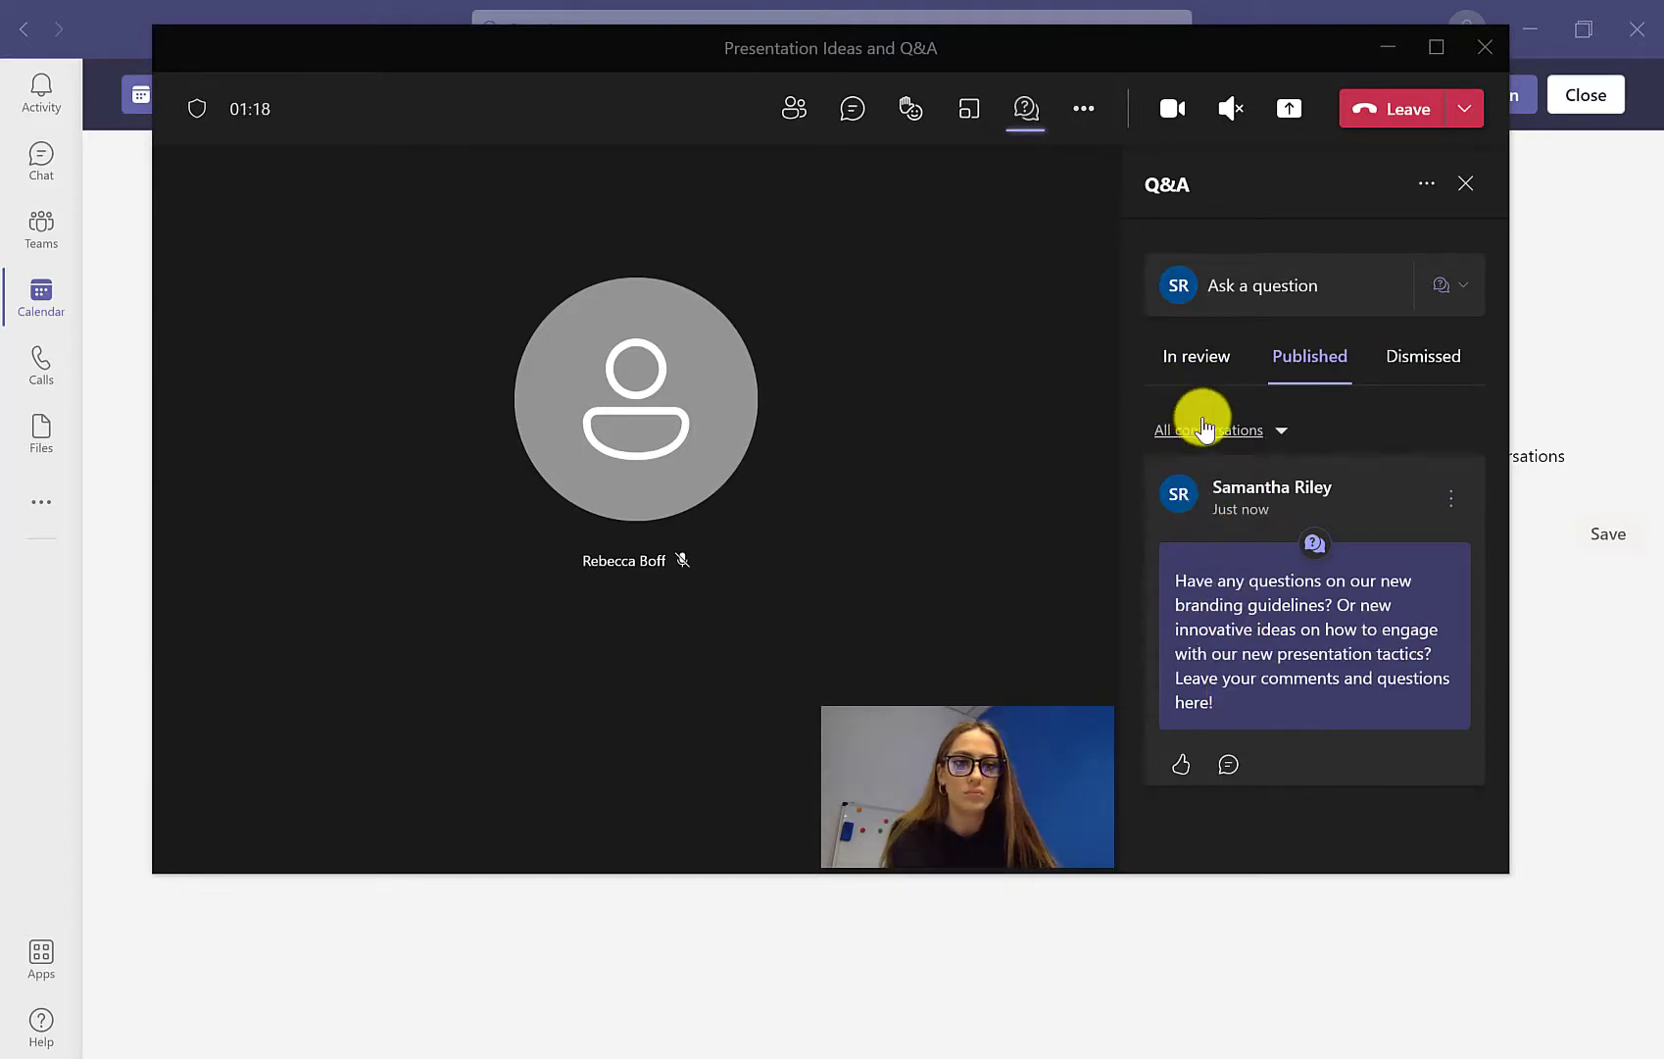
{"action": "left_click", "coordinate": [1205, 428]}
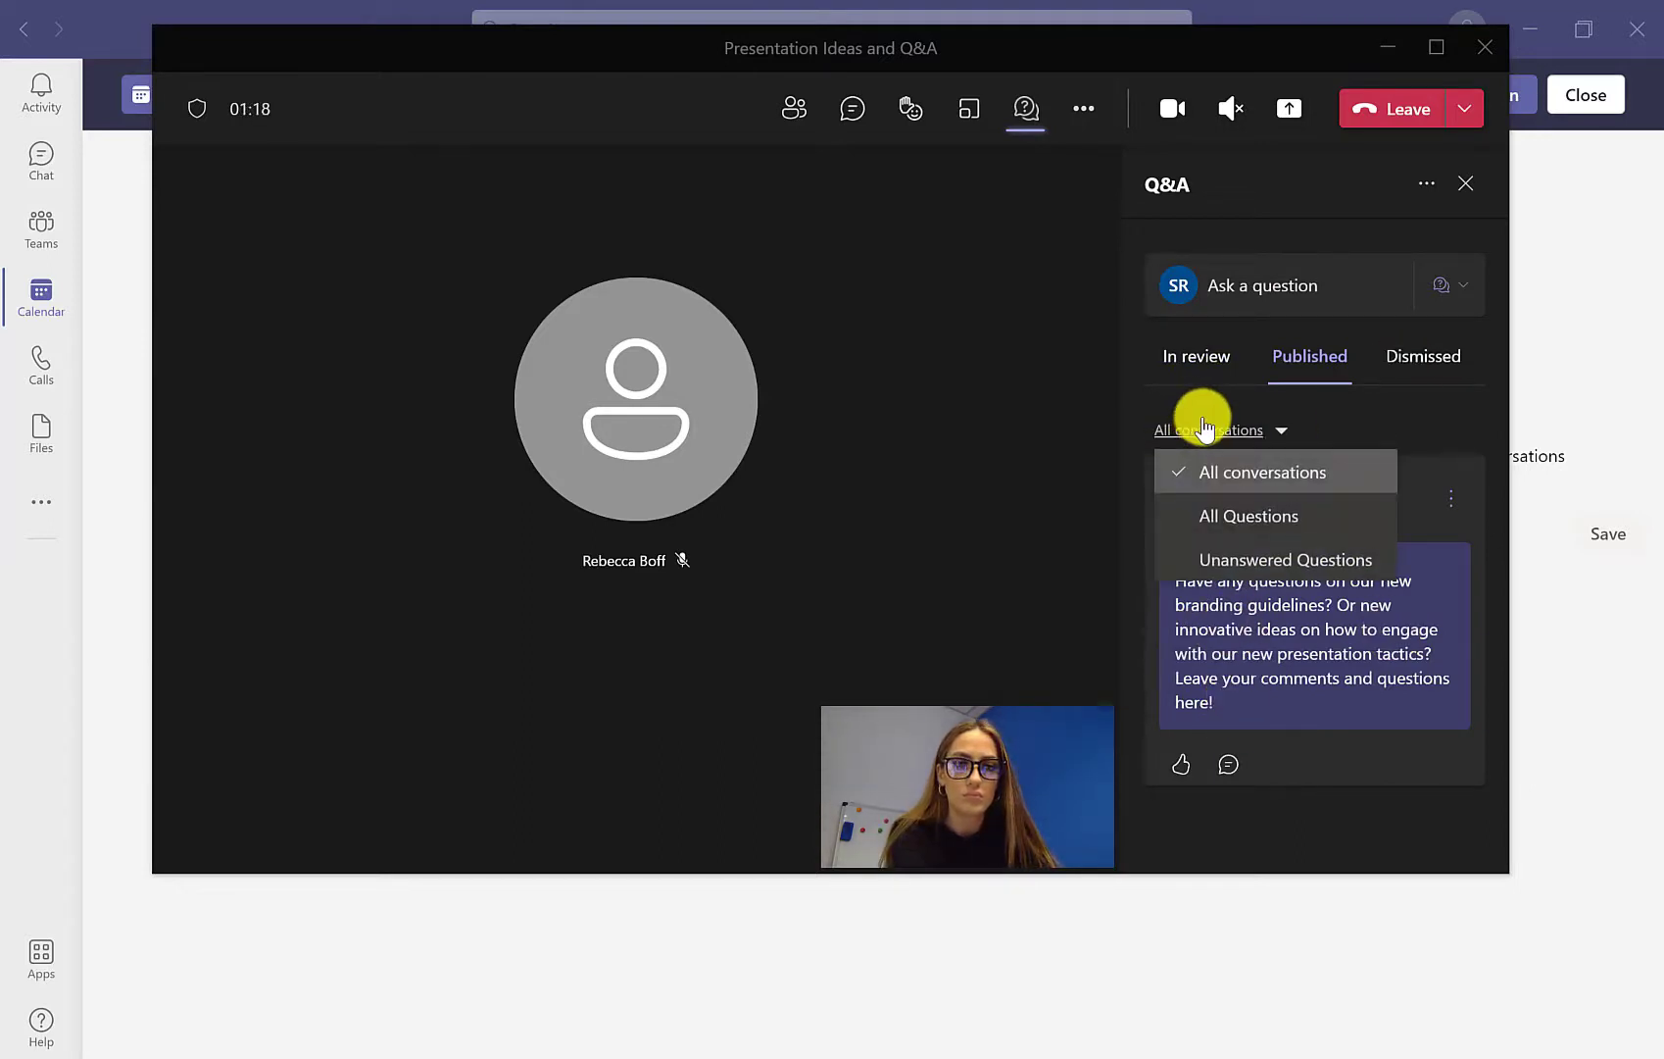
{"action": "left_click", "coordinate": [1209, 525]}
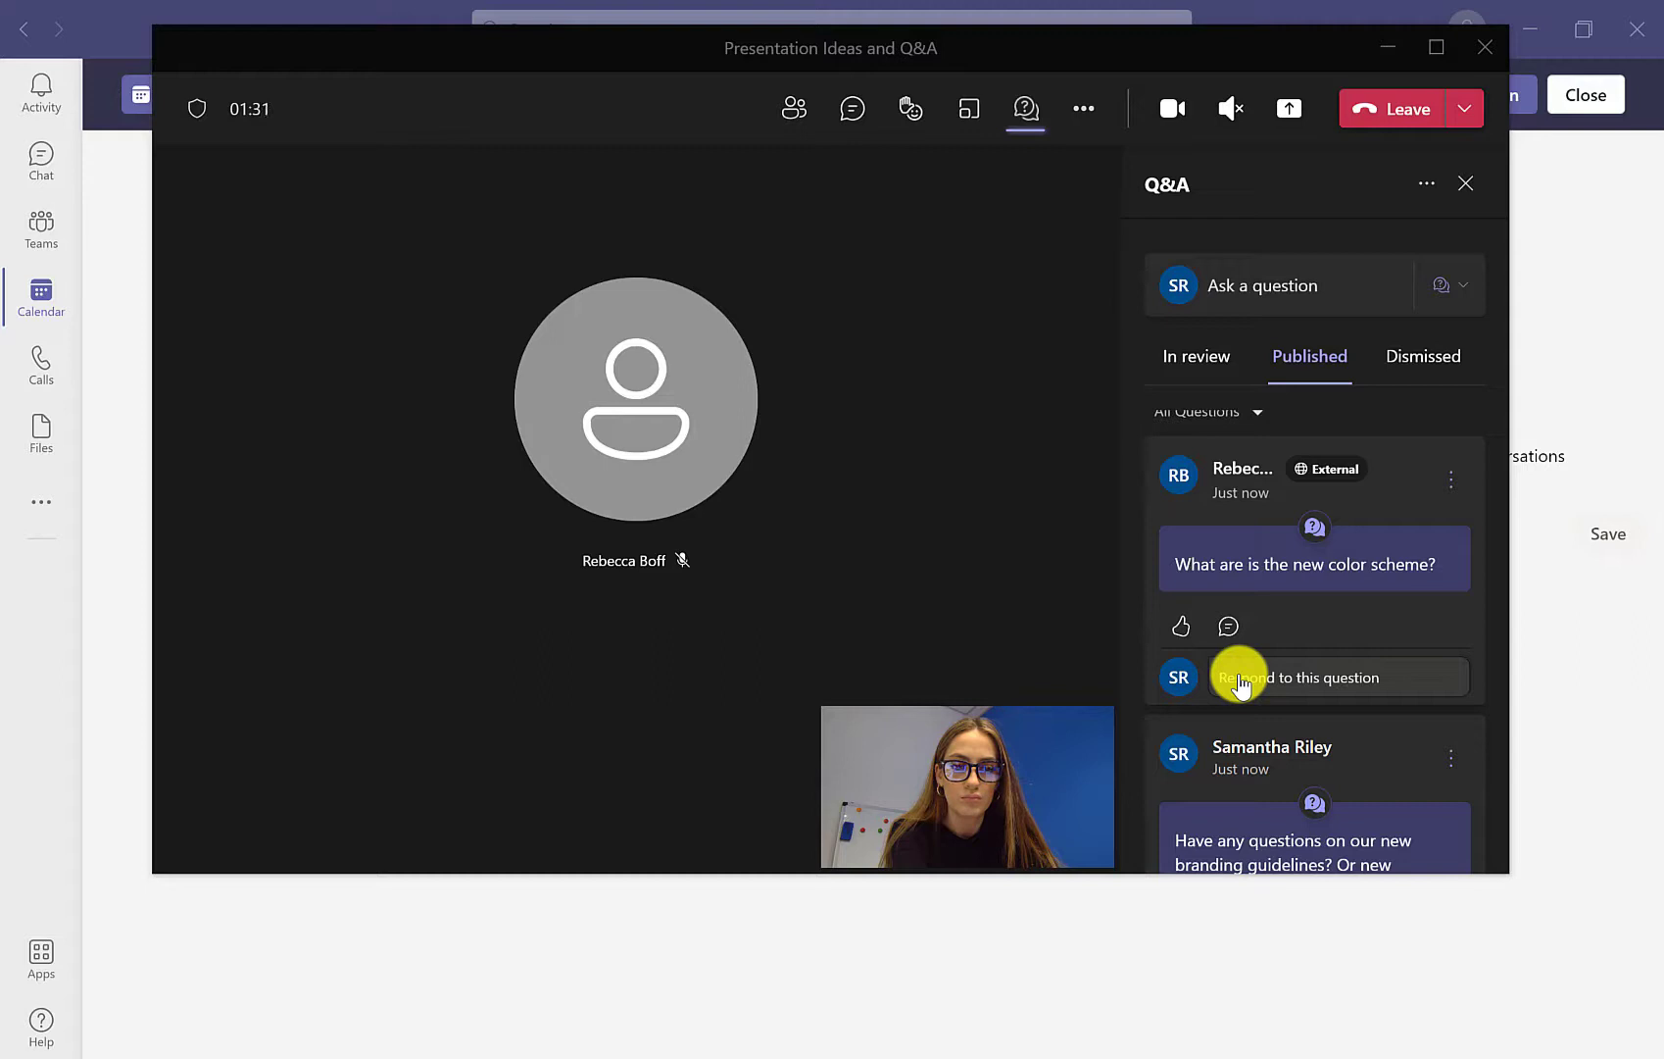
Like the color scheme question and respond "We are going to be using blues, I will send over the exact colours in our branding guidelines via email".
{"action": "left_click", "coordinate": [1181, 628]}
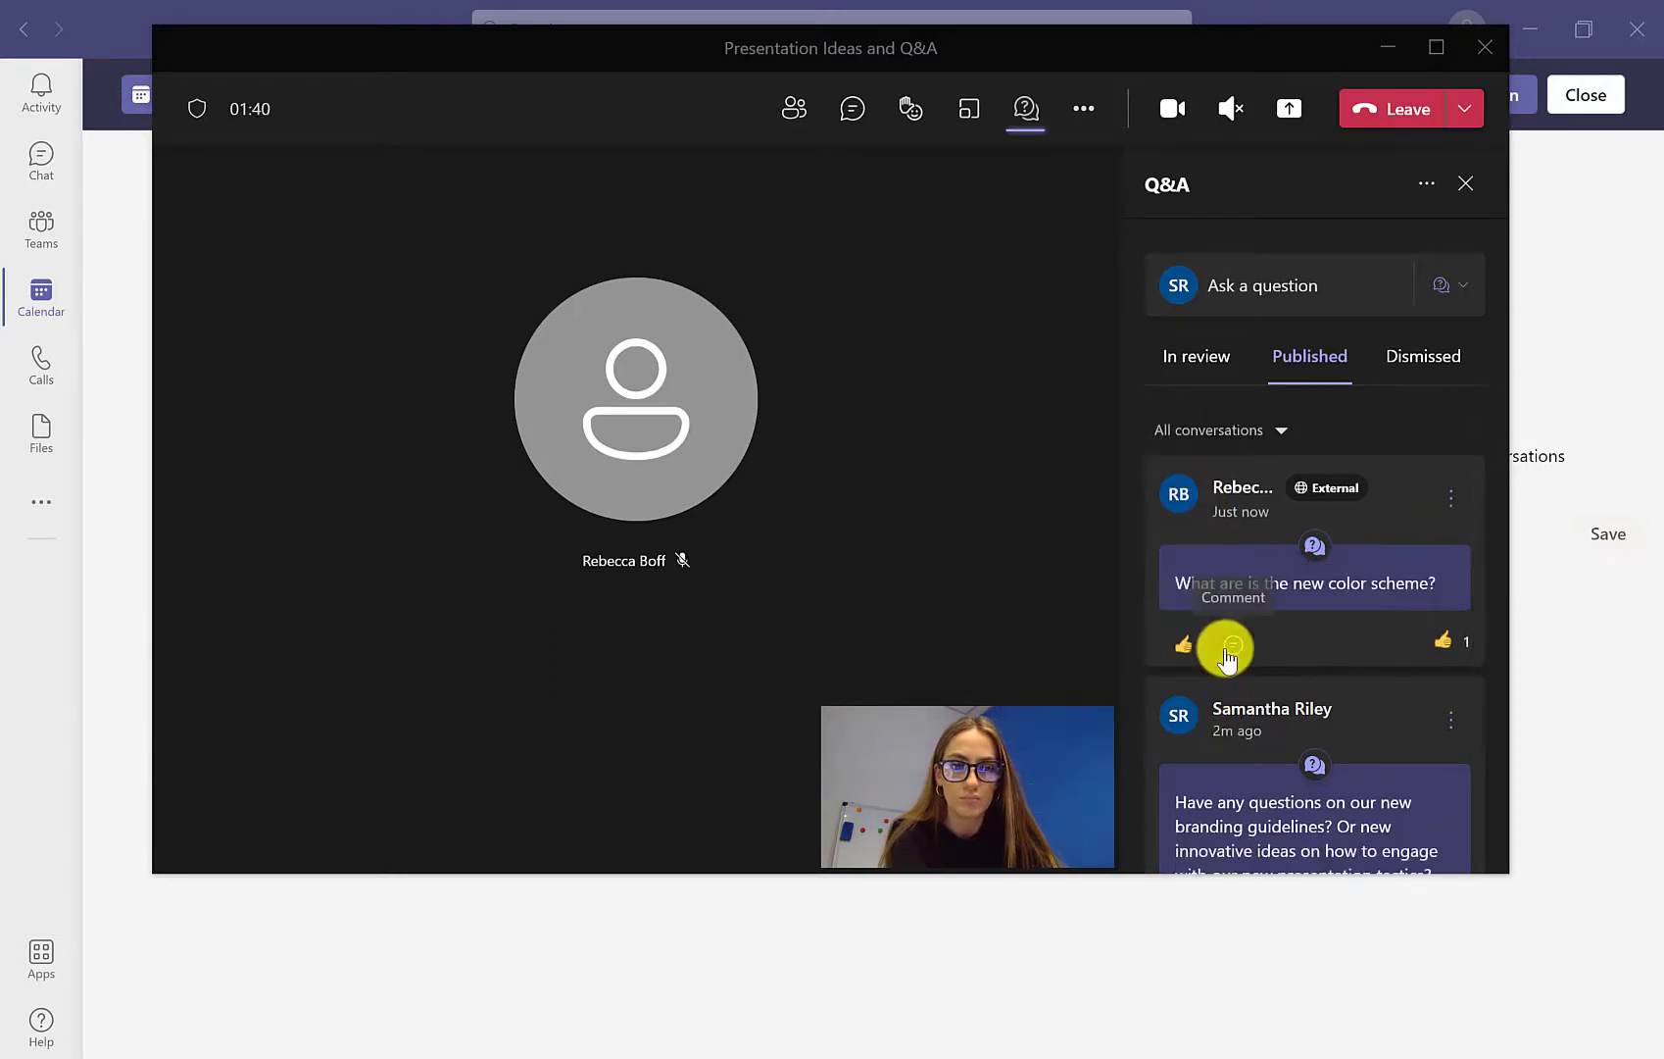
{"action": "left_click", "coordinate": [1232, 645]}
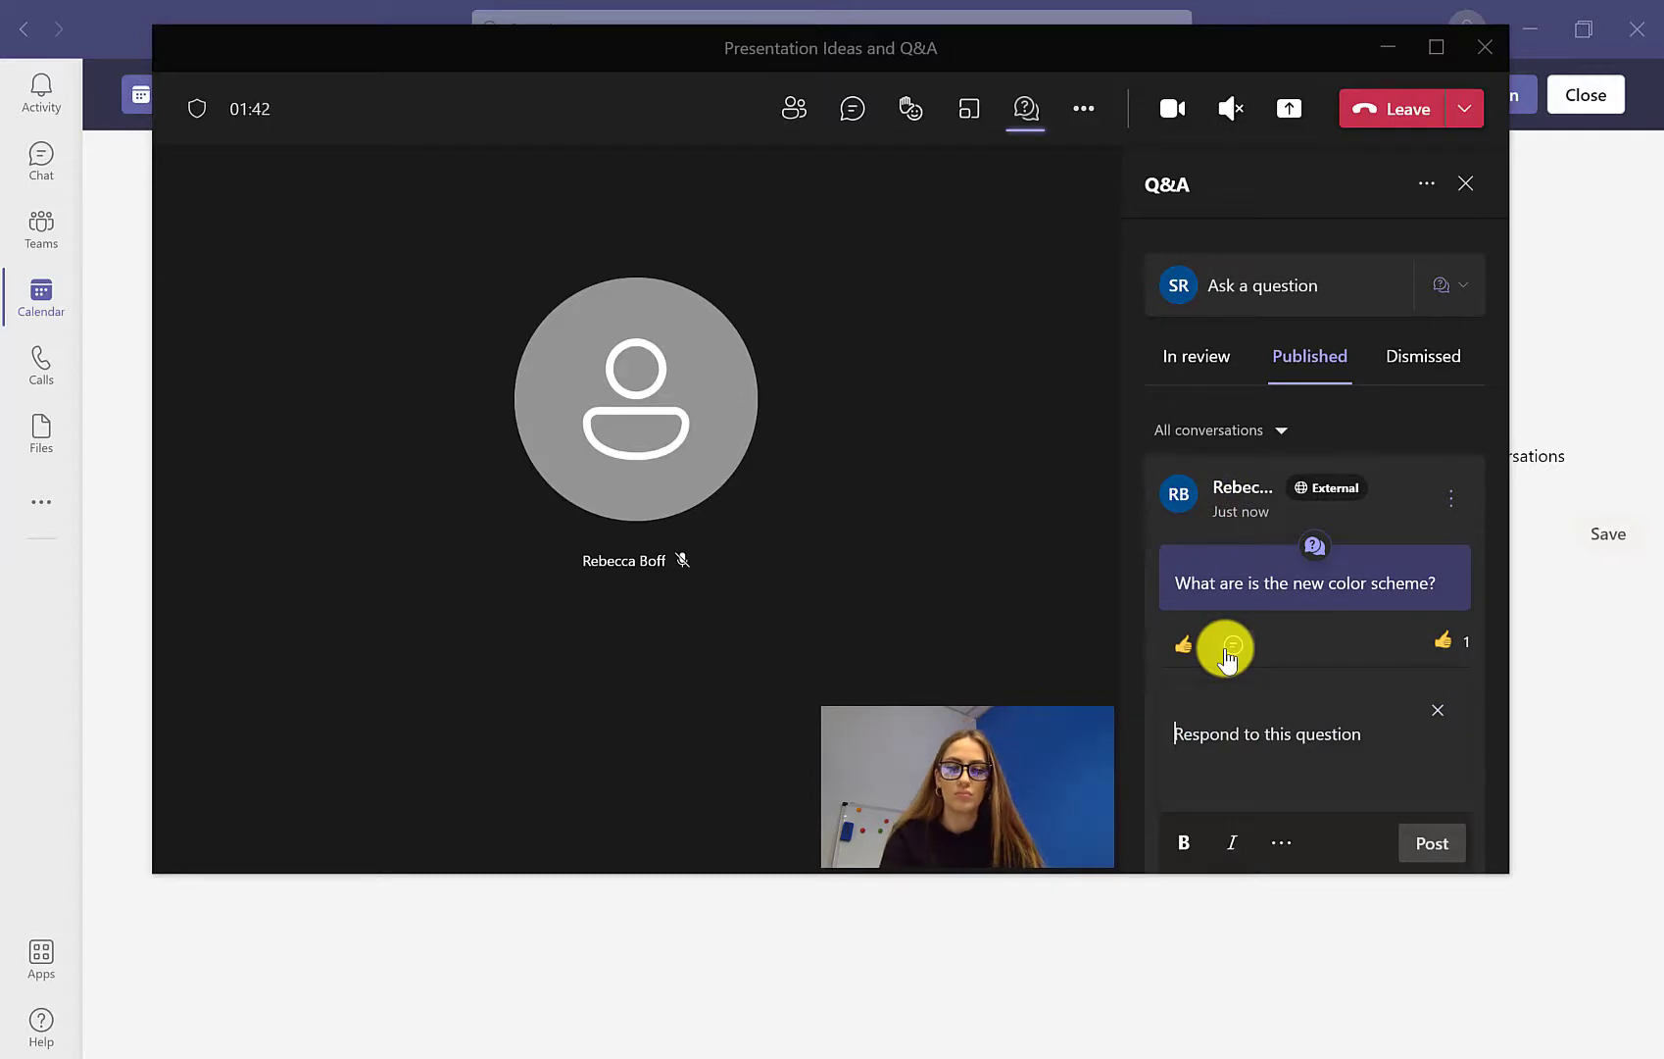
{"action": "type", "text": "We are going to be usi"}
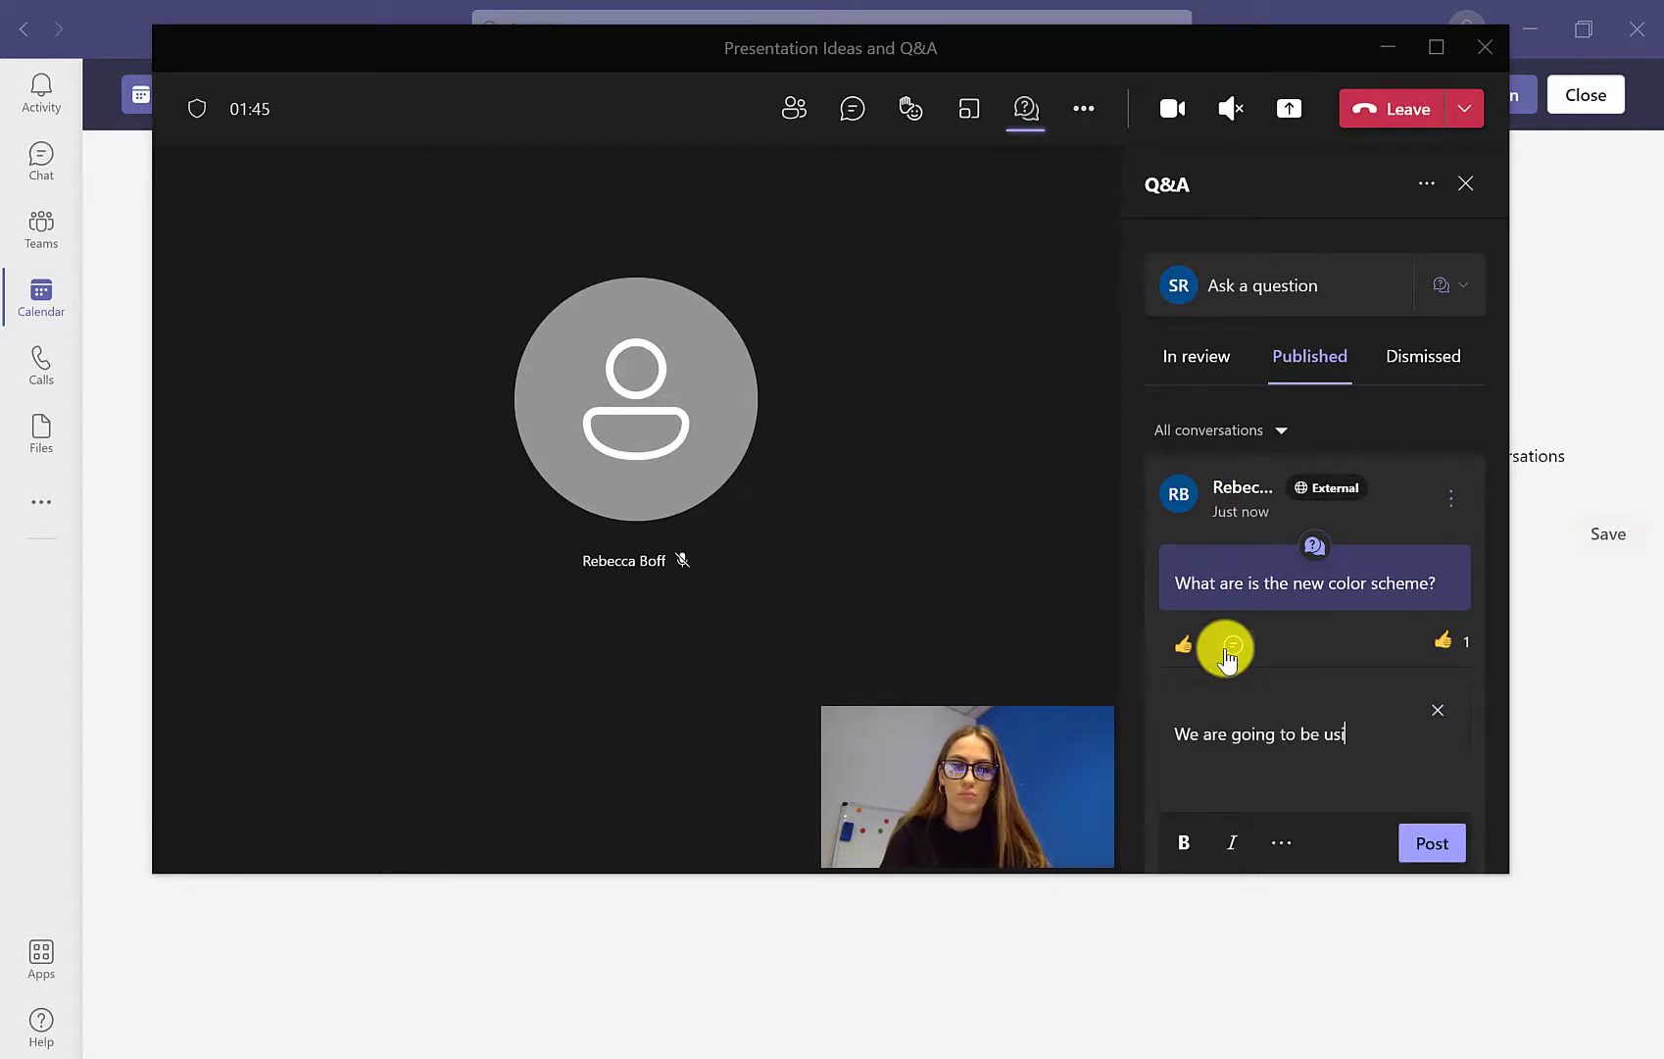
{"action": "type", "text": "ng blues, I will "}
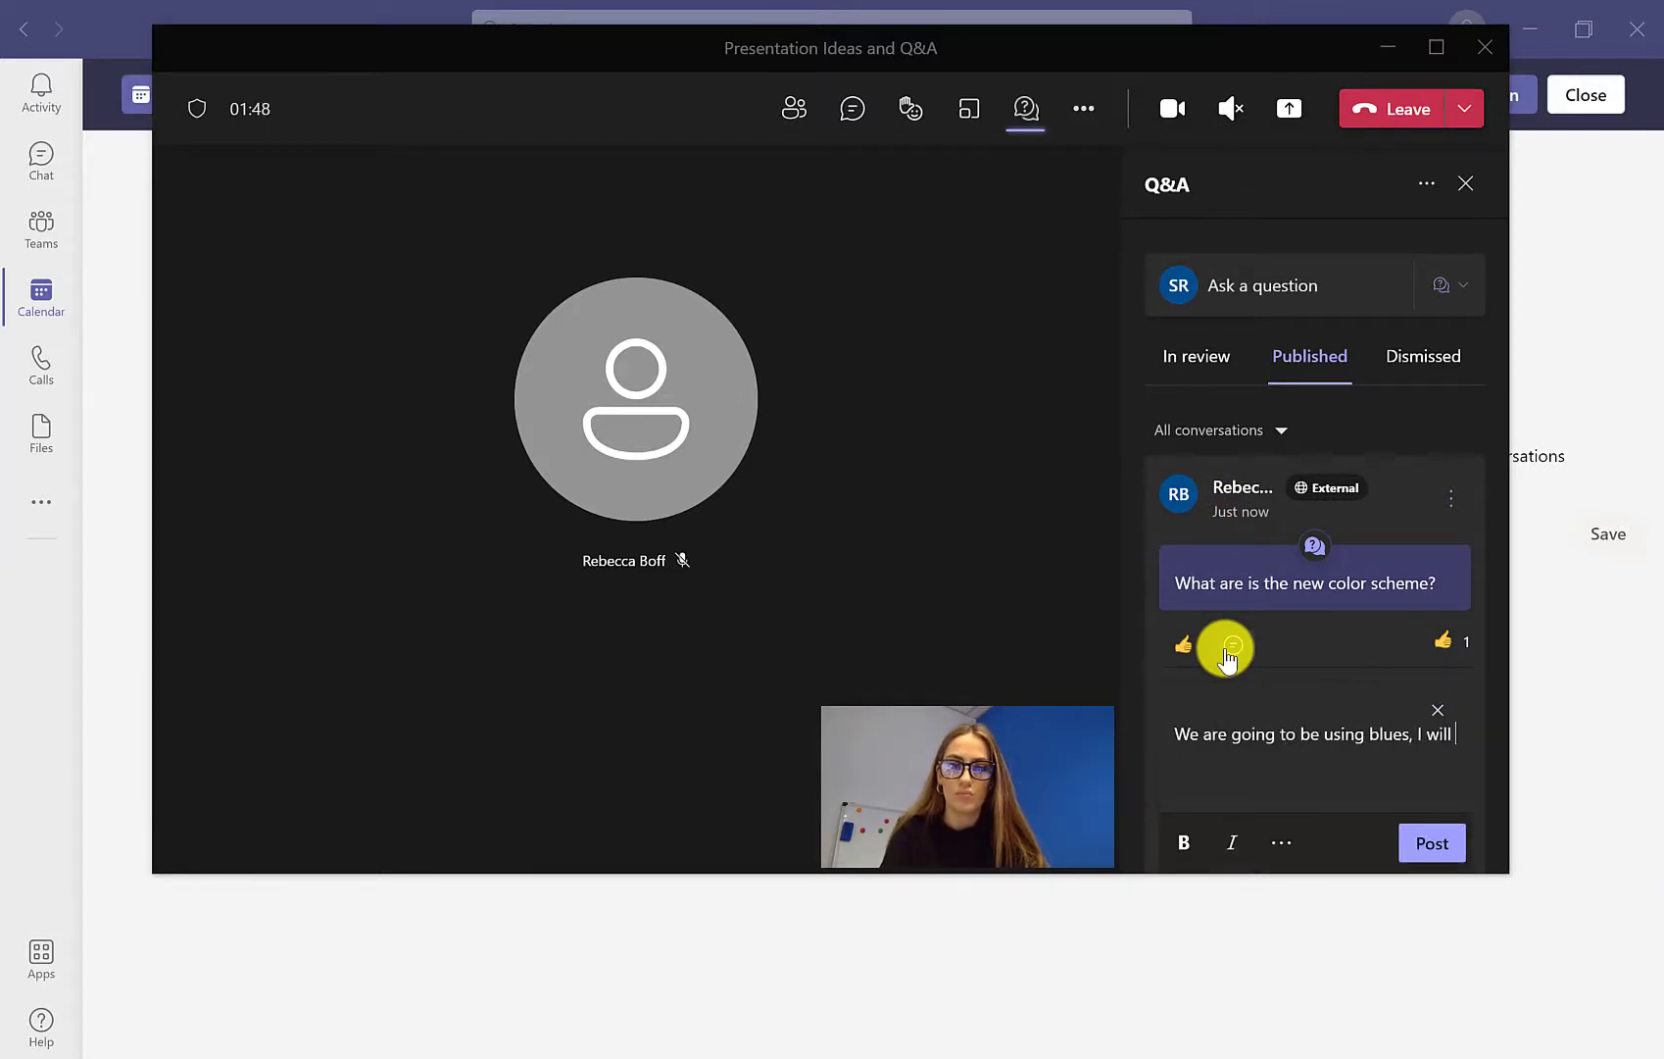
{"action": "type", "text": "send over the exact colours in our branding guidelines via email"}
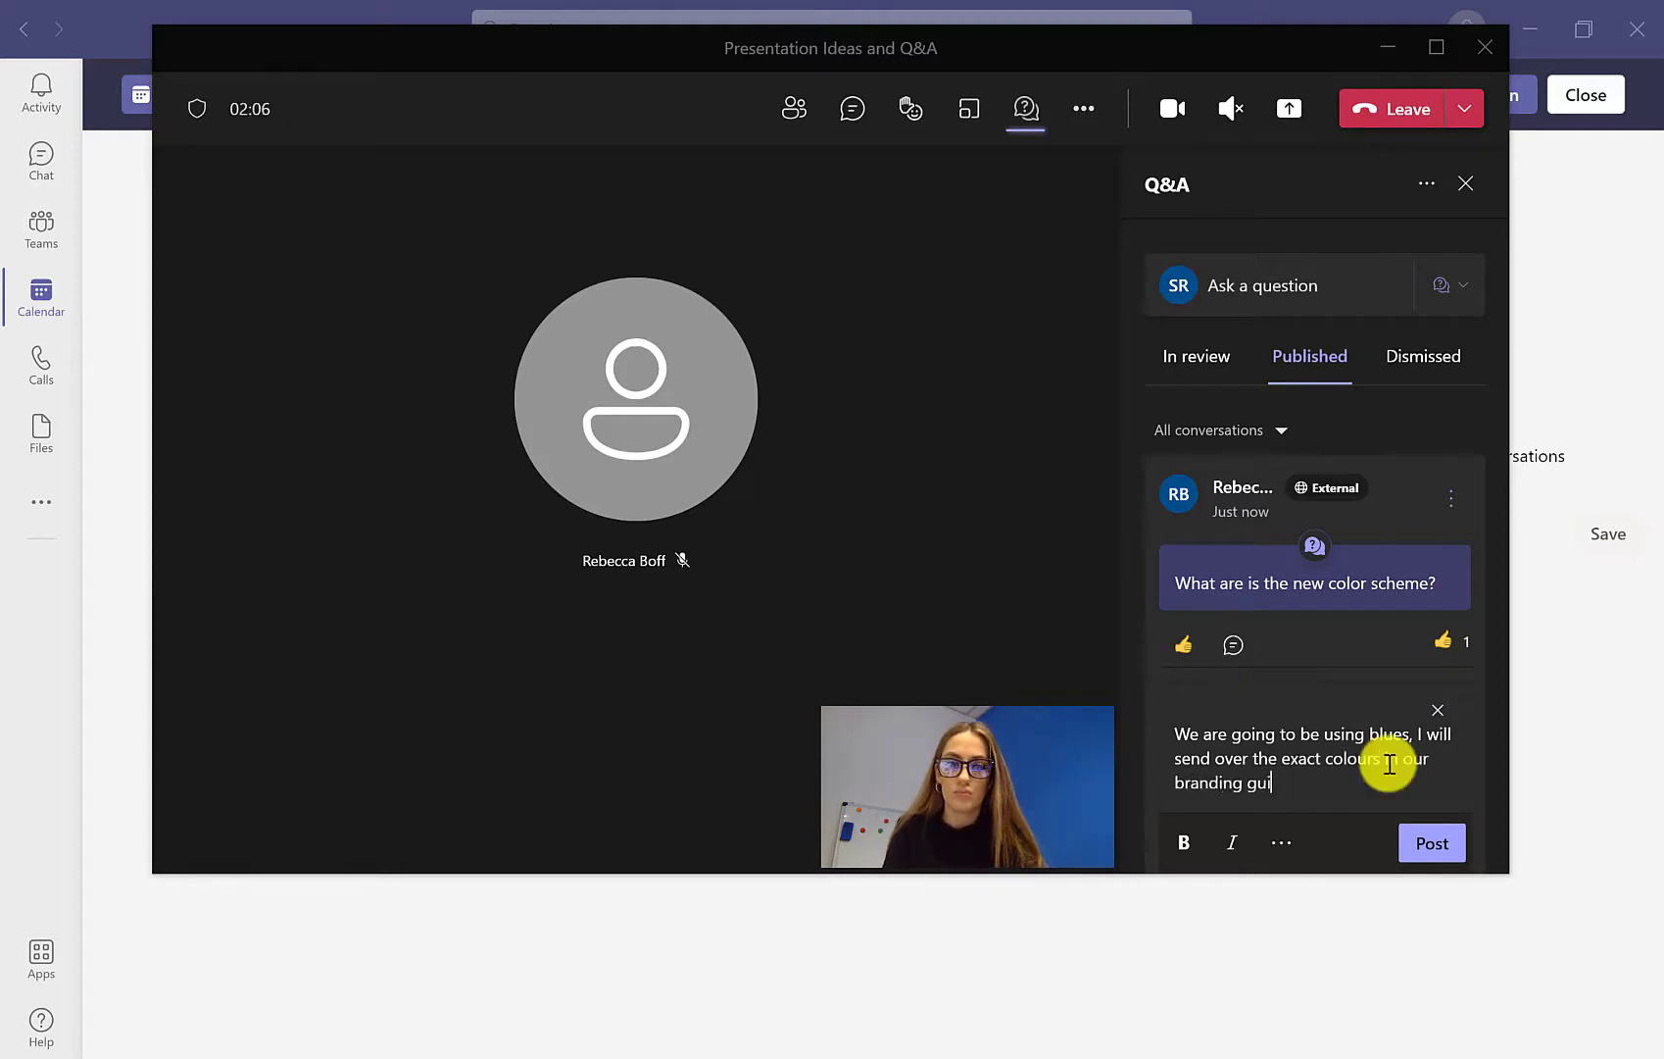
{"action": "left_click", "coordinate": [1433, 845]}
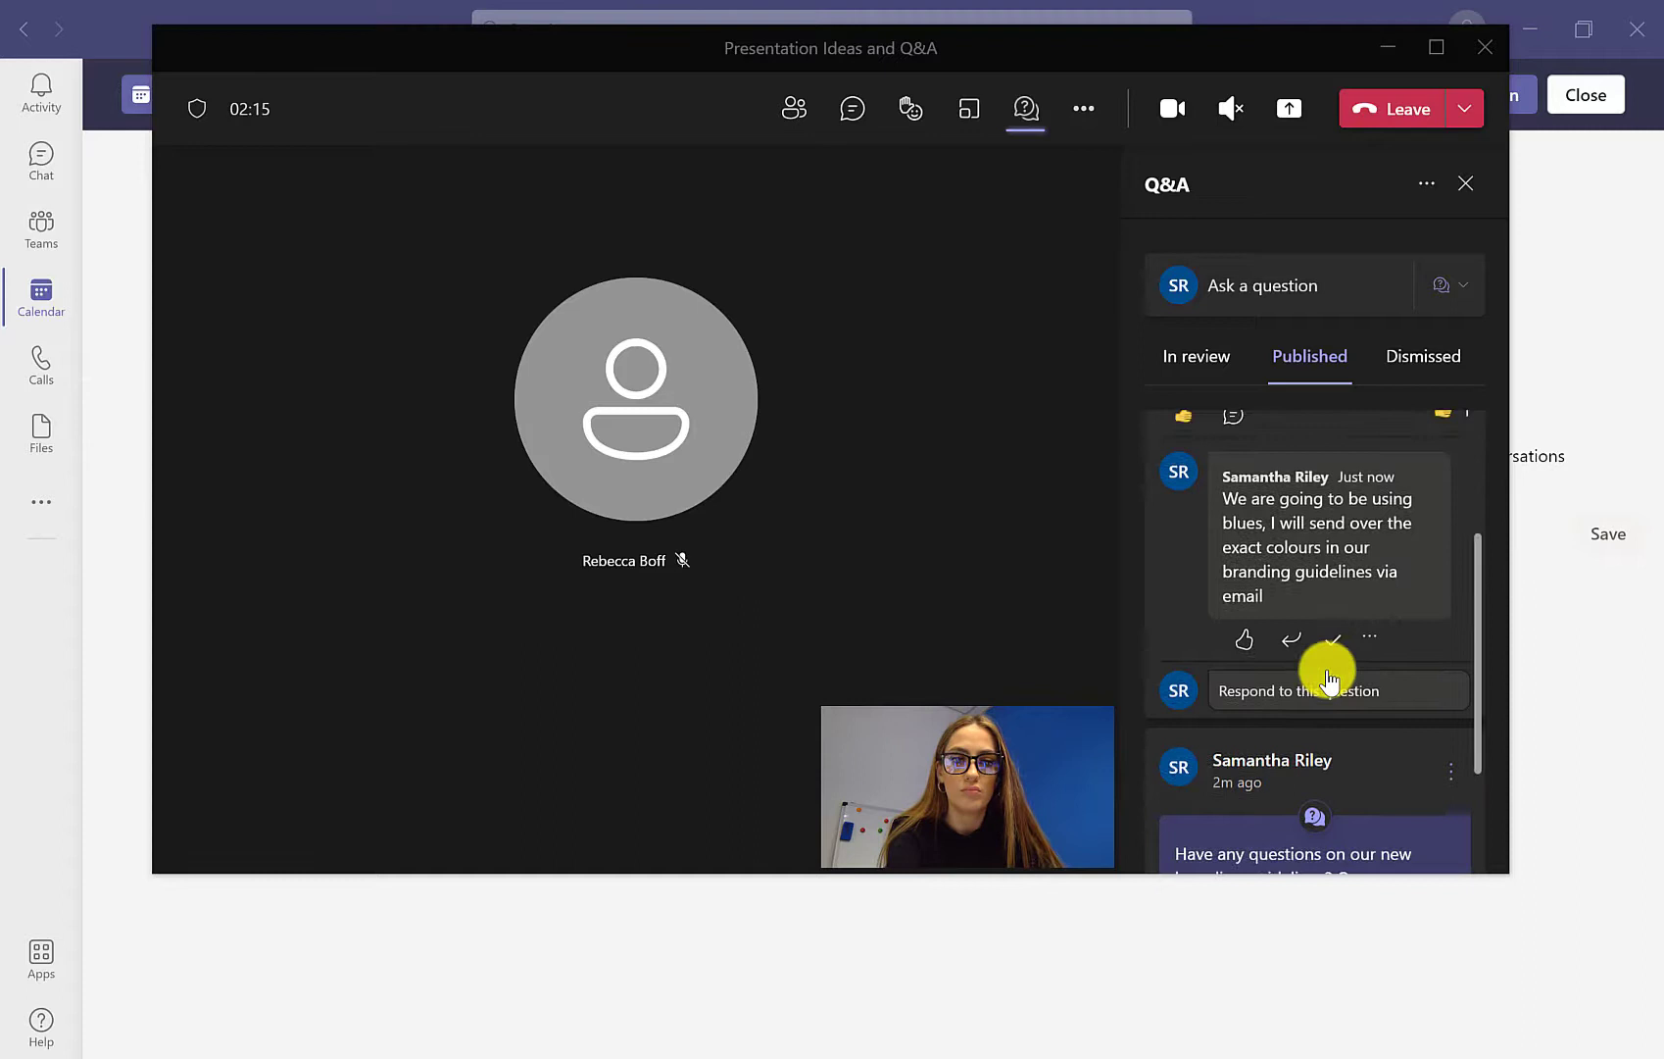
Examine the reaction choices and additional options offered for the reply to the color scheme question.
{"action": "scroll", "coordinate": [1328, 667], "scroll_direction": "up", "scroll_amount": 3}
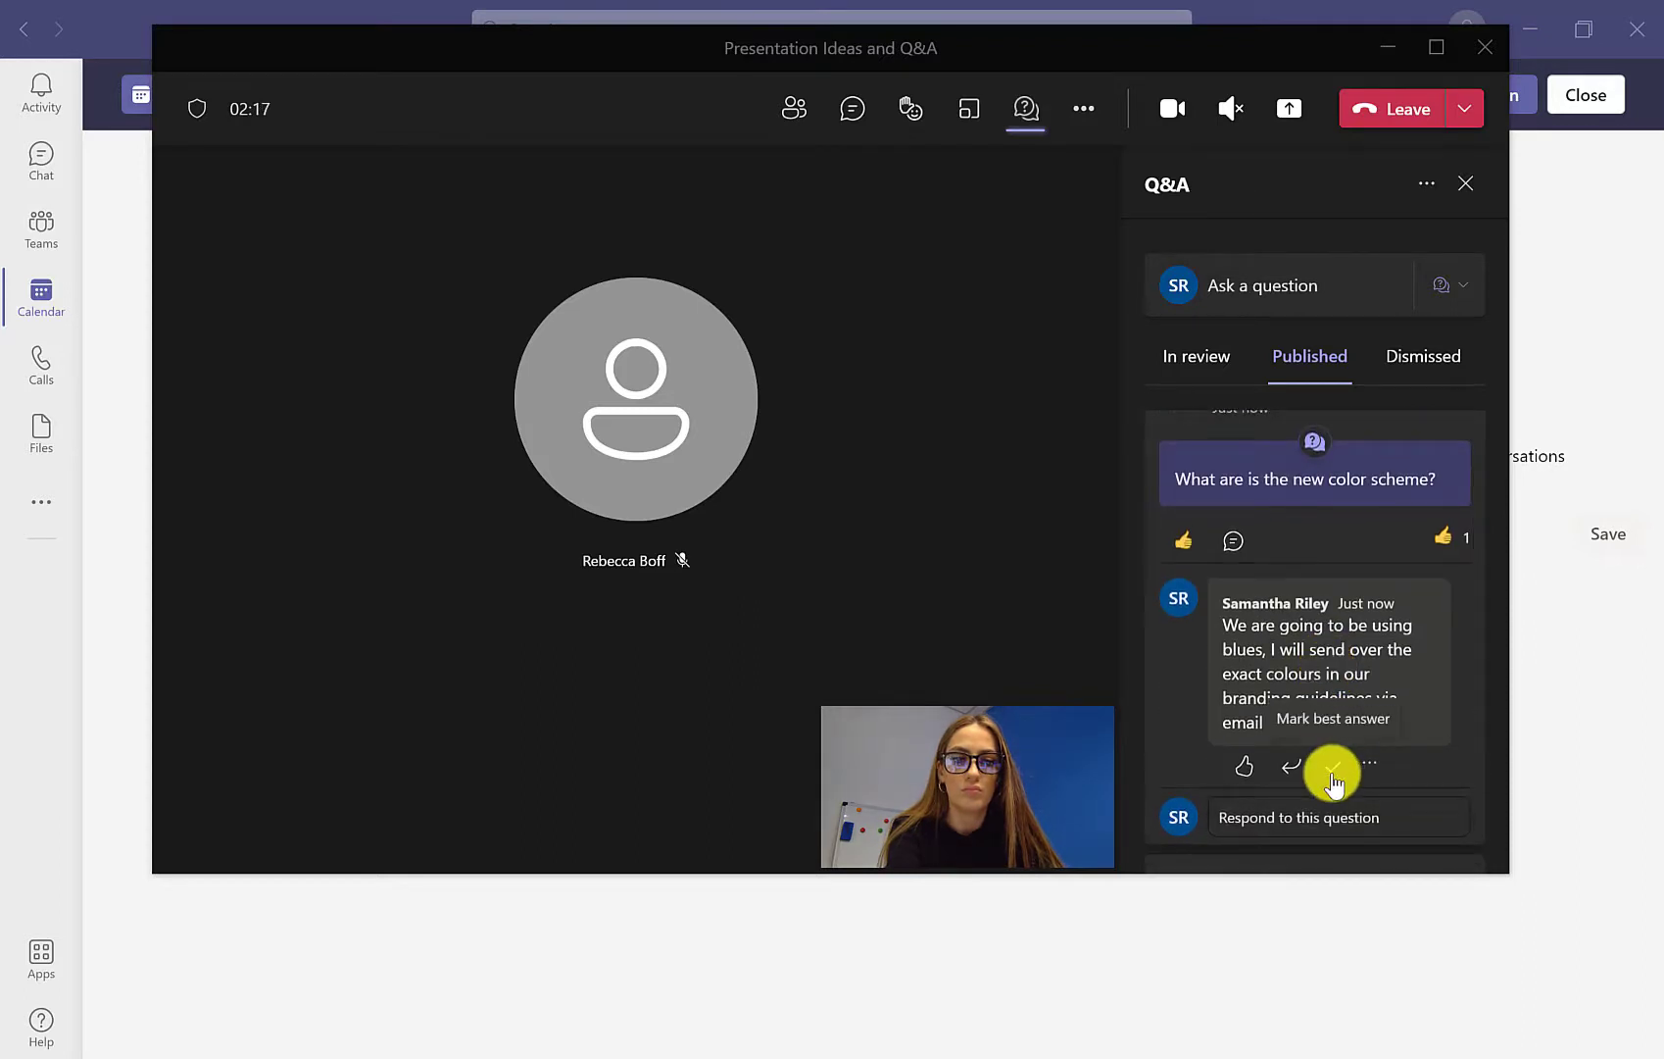
{"action": "mouse_move", "coordinate": [1237, 766]}
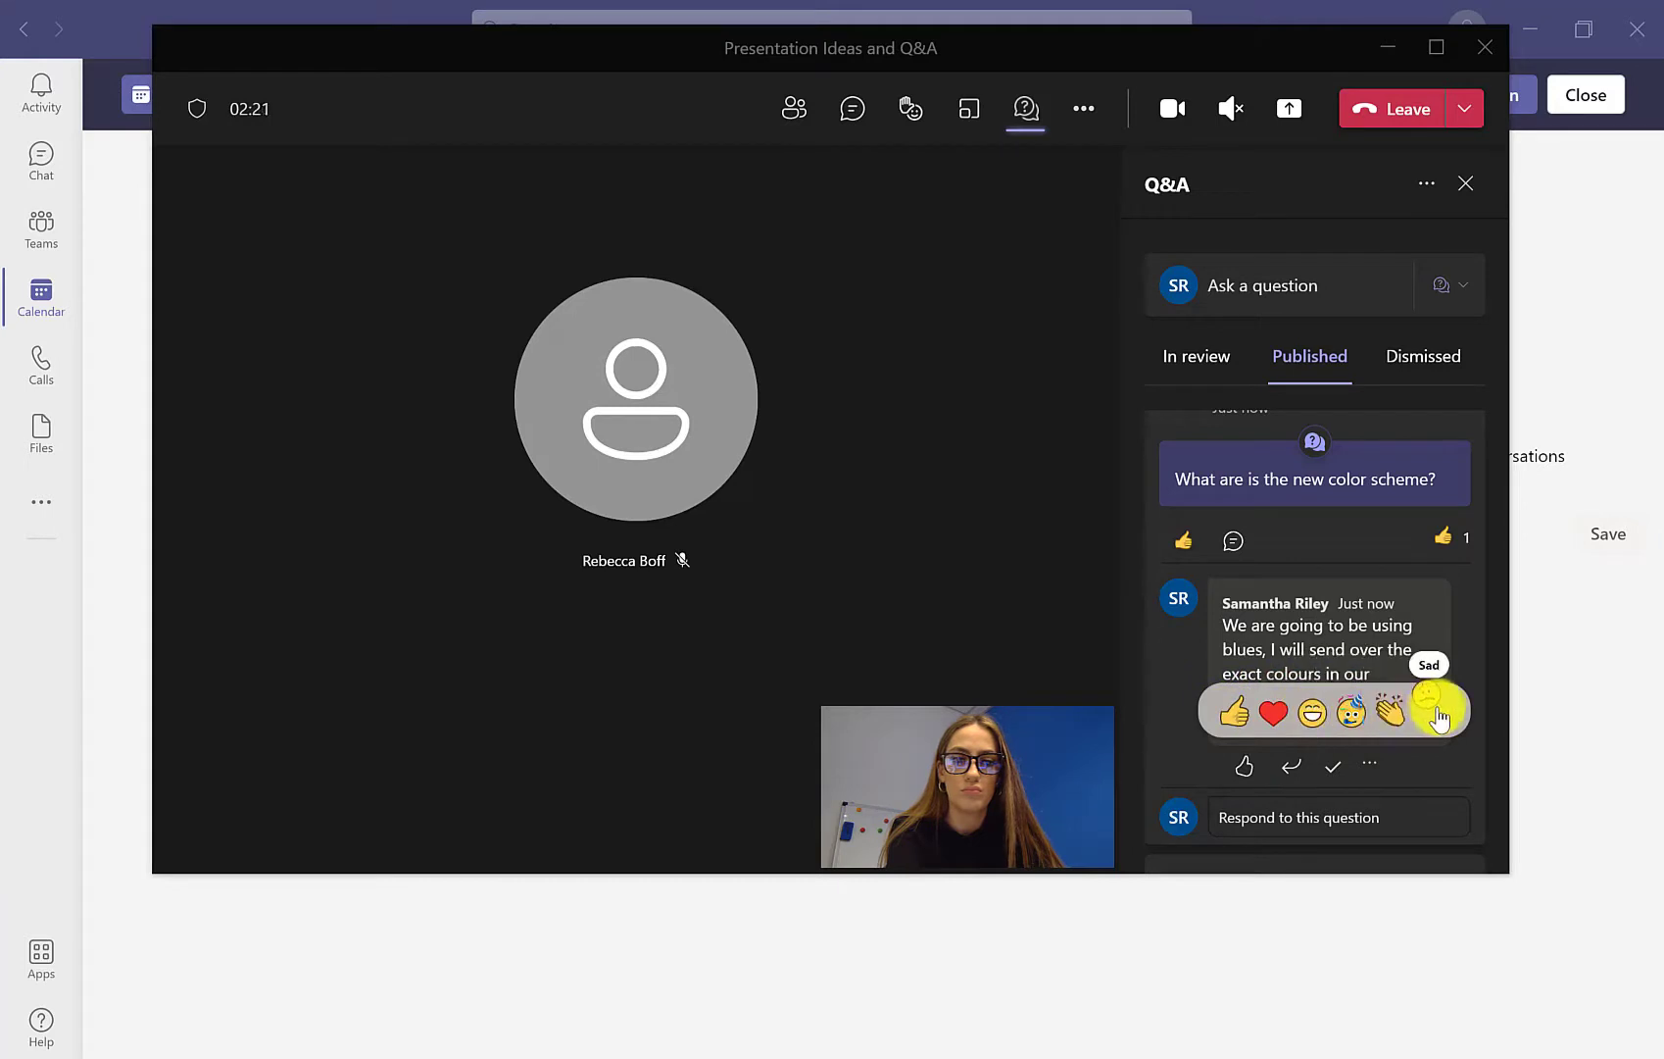
{"action": "left_click", "coordinate": [1373, 768]}
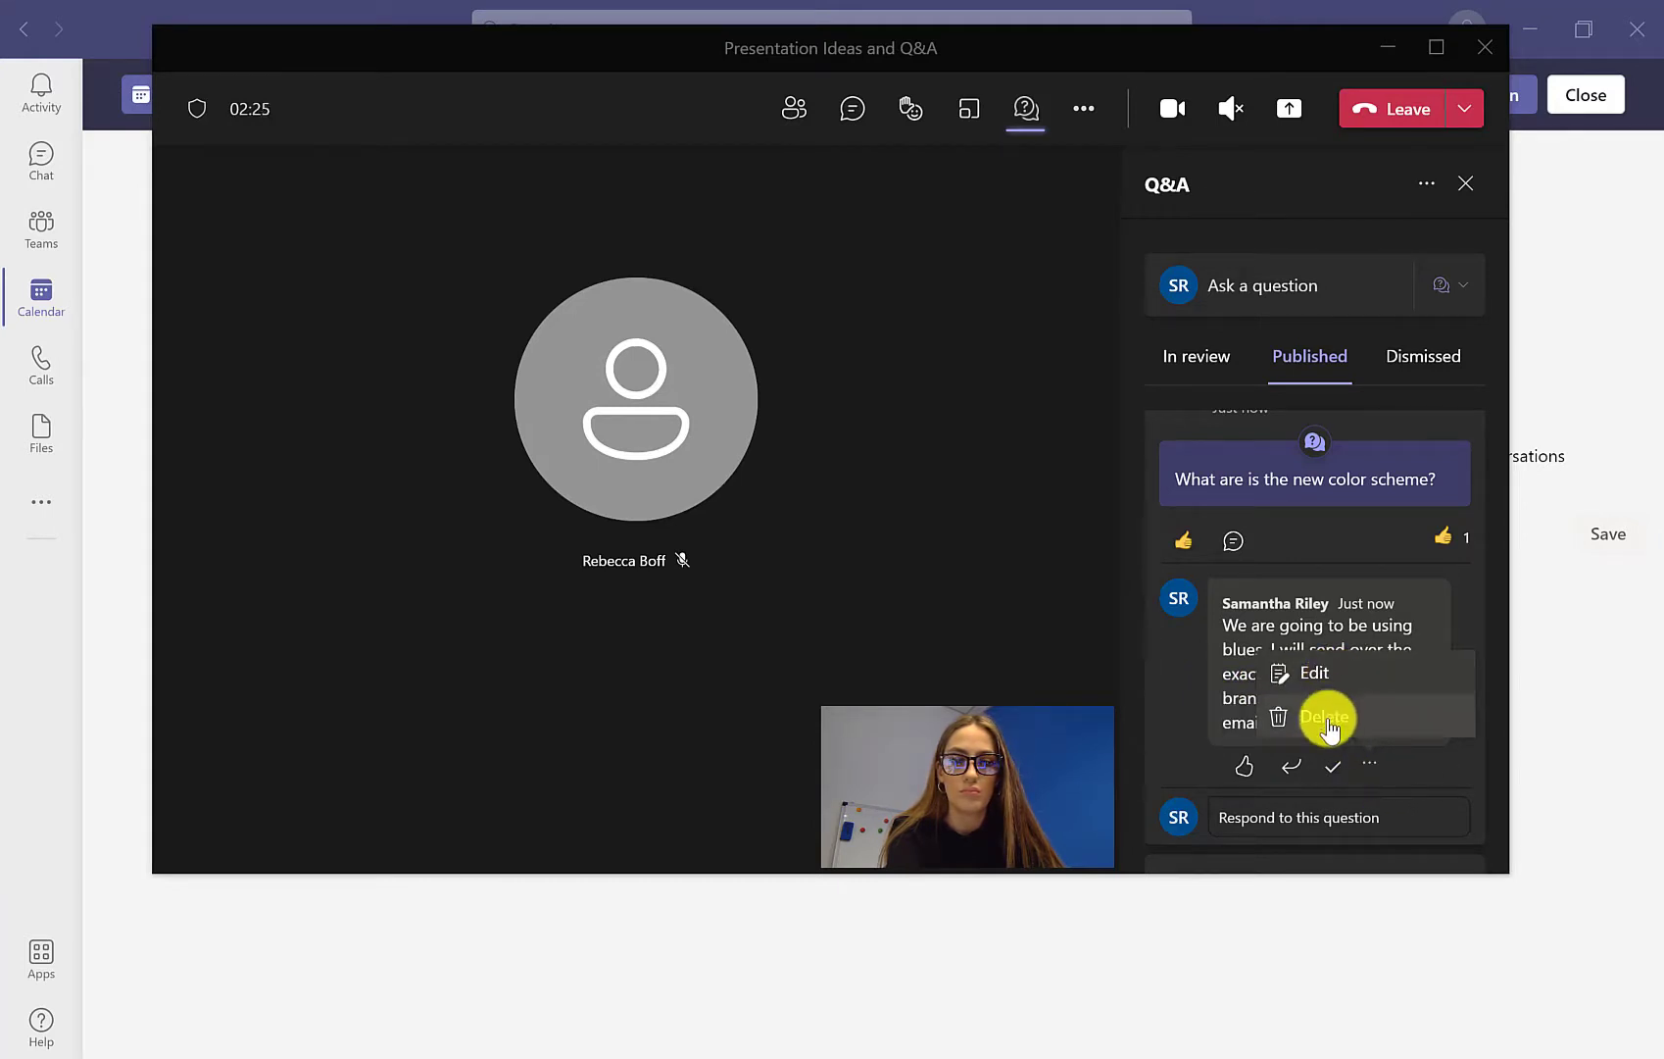
{"action": "left_click", "coordinate": [1426, 768]}
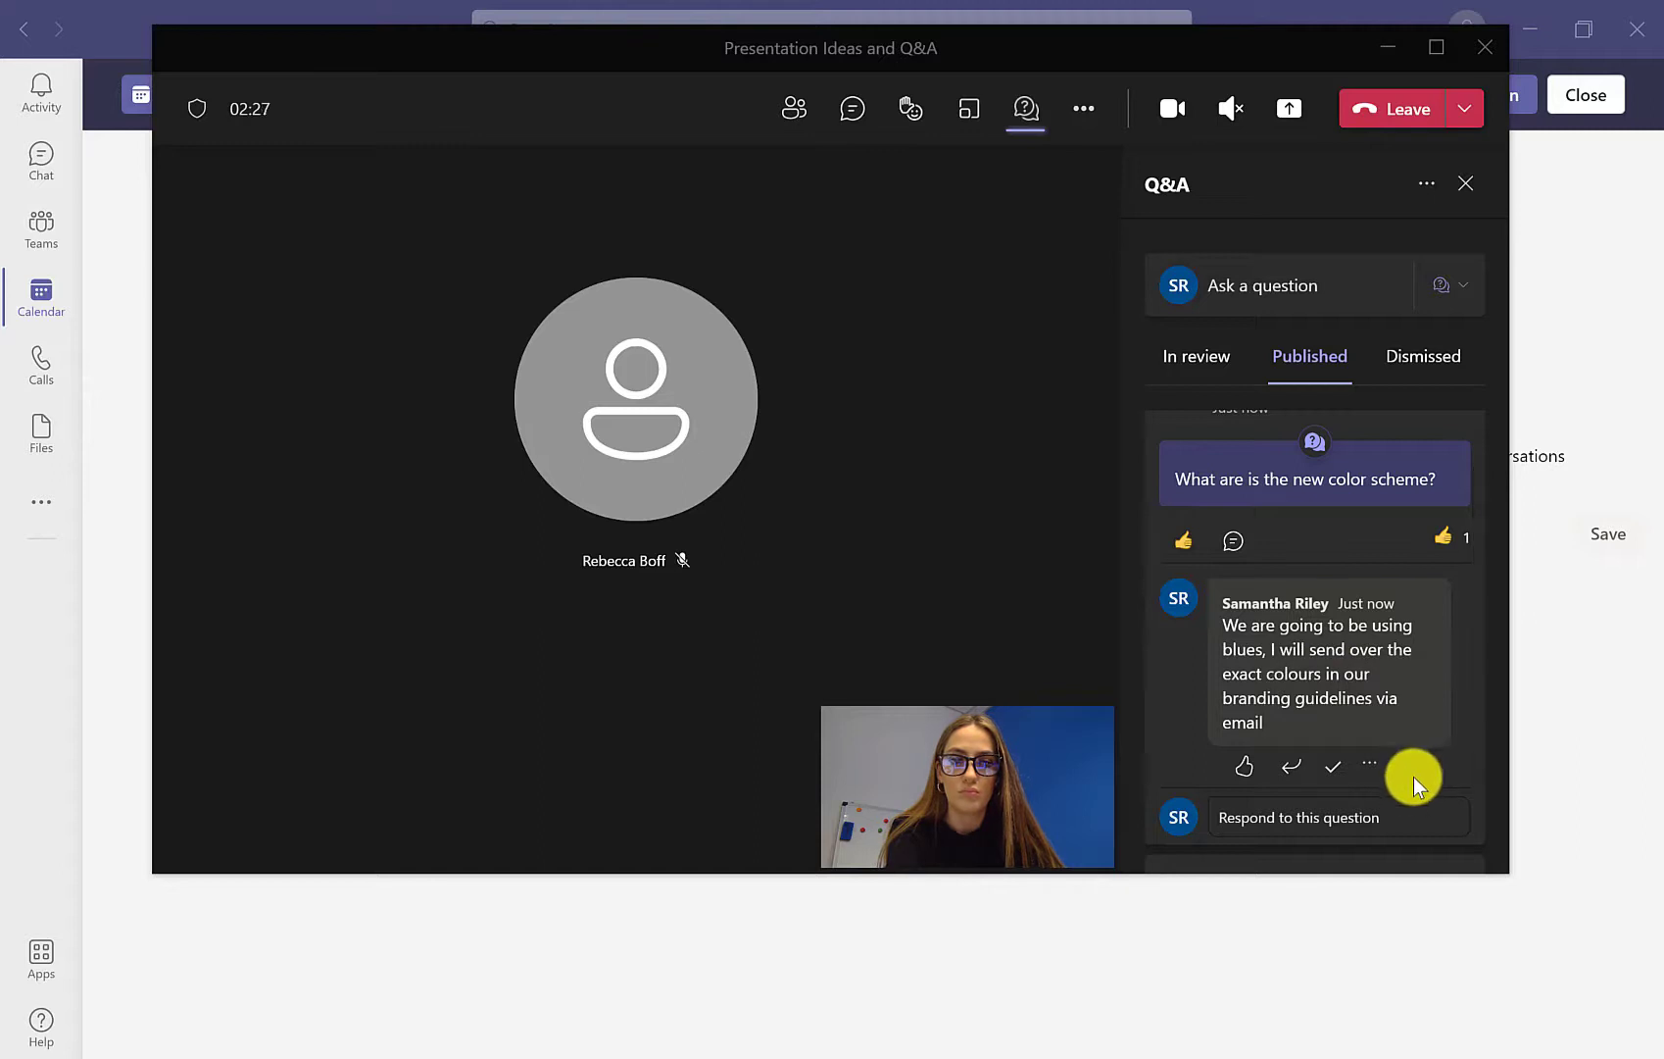
Pin the attendee's color scheme question in the published Q&A conversations.
{"action": "scroll", "coordinate": [1301, 479], "scroll_direction": "up", "scroll_amount": 2}
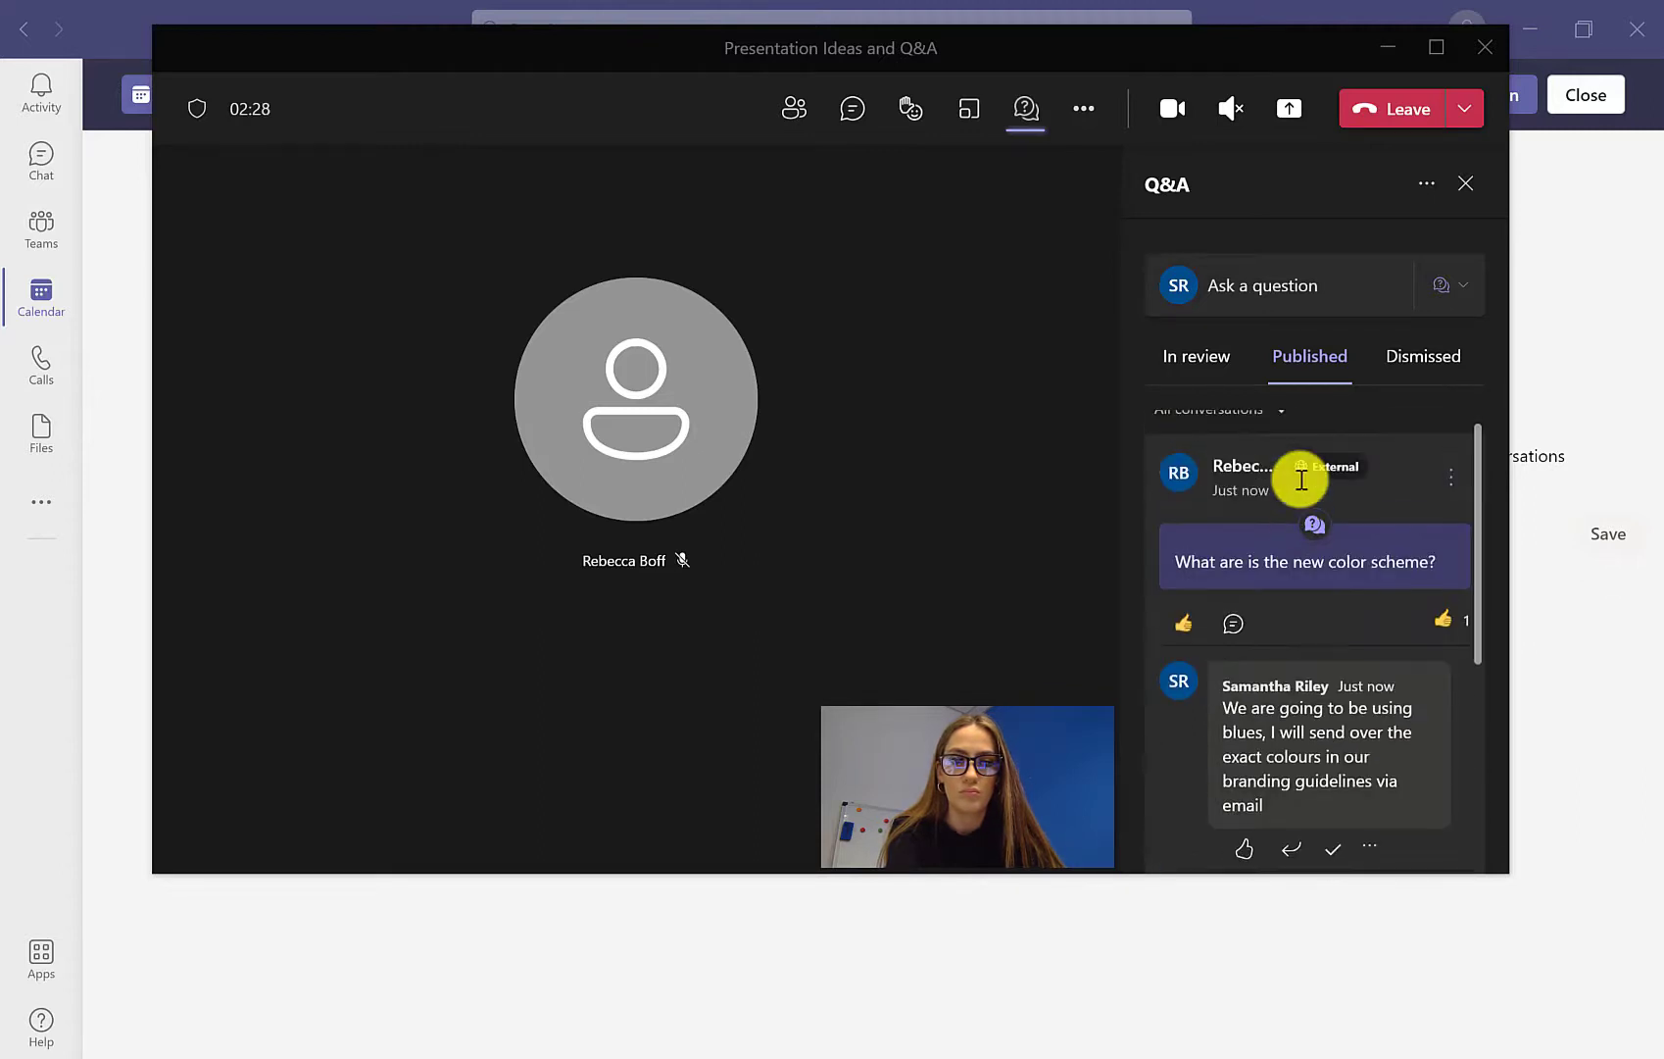
{"action": "left_click", "coordinate": [1452, 481]}
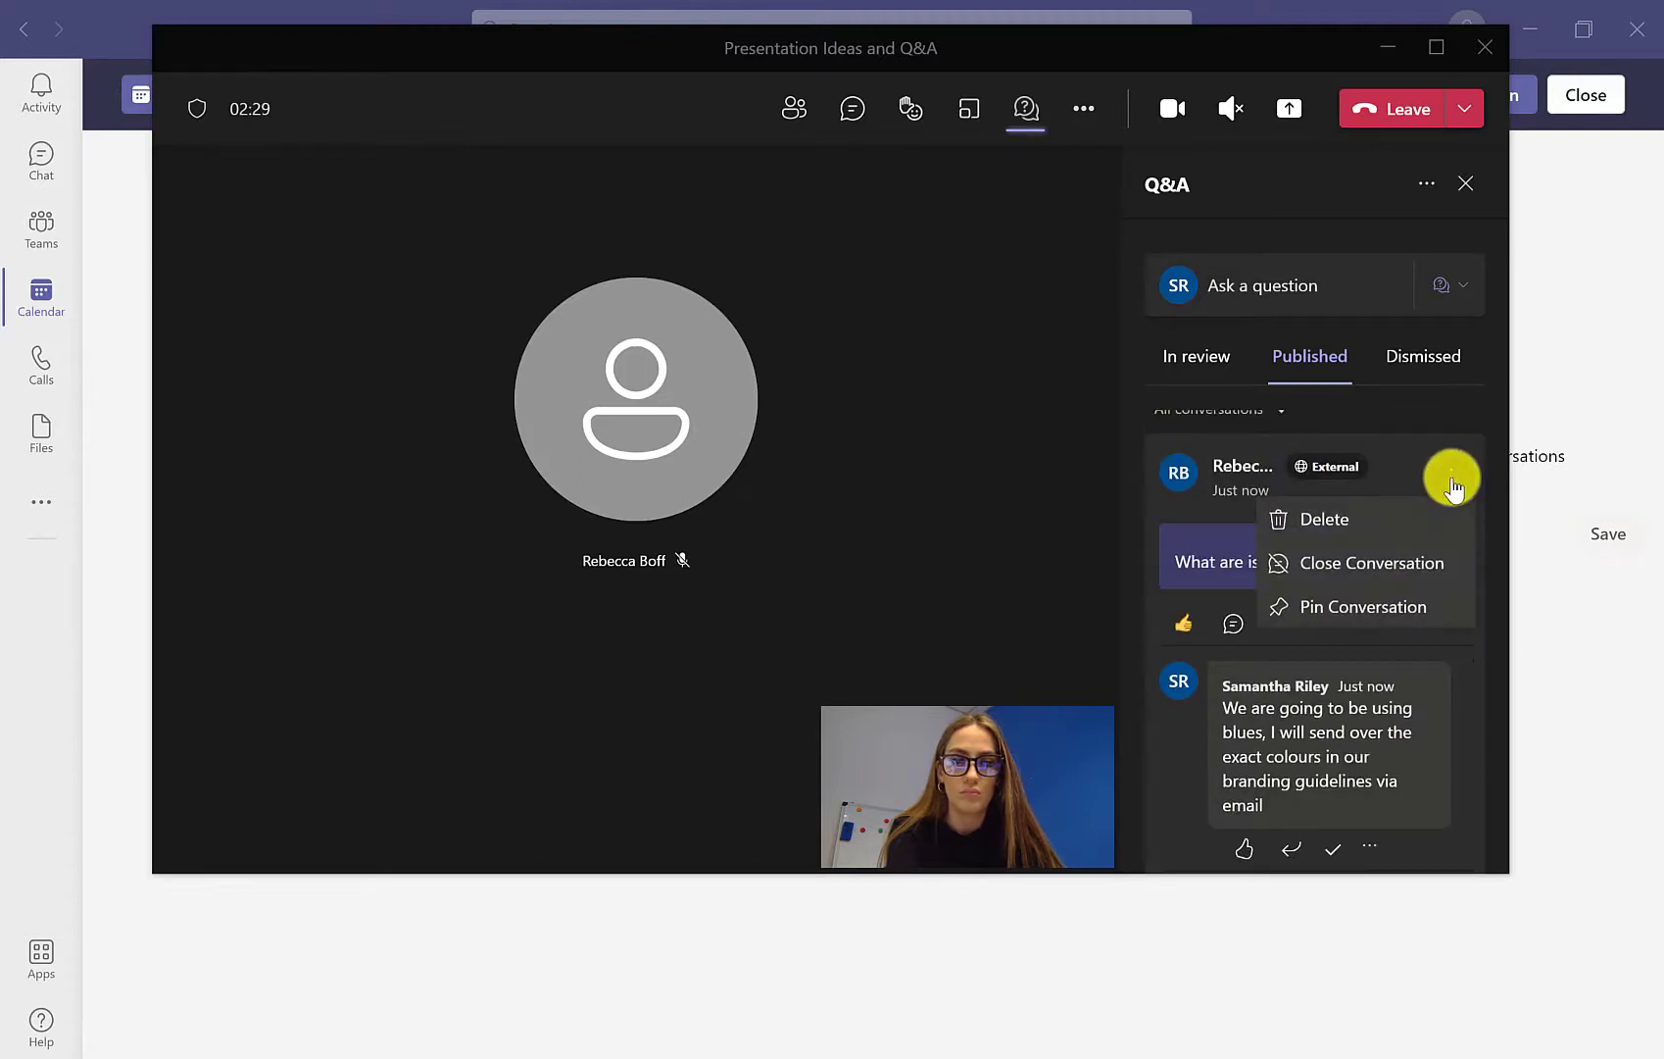
{"action": "left_click", "coordinate": [1356, 606]}
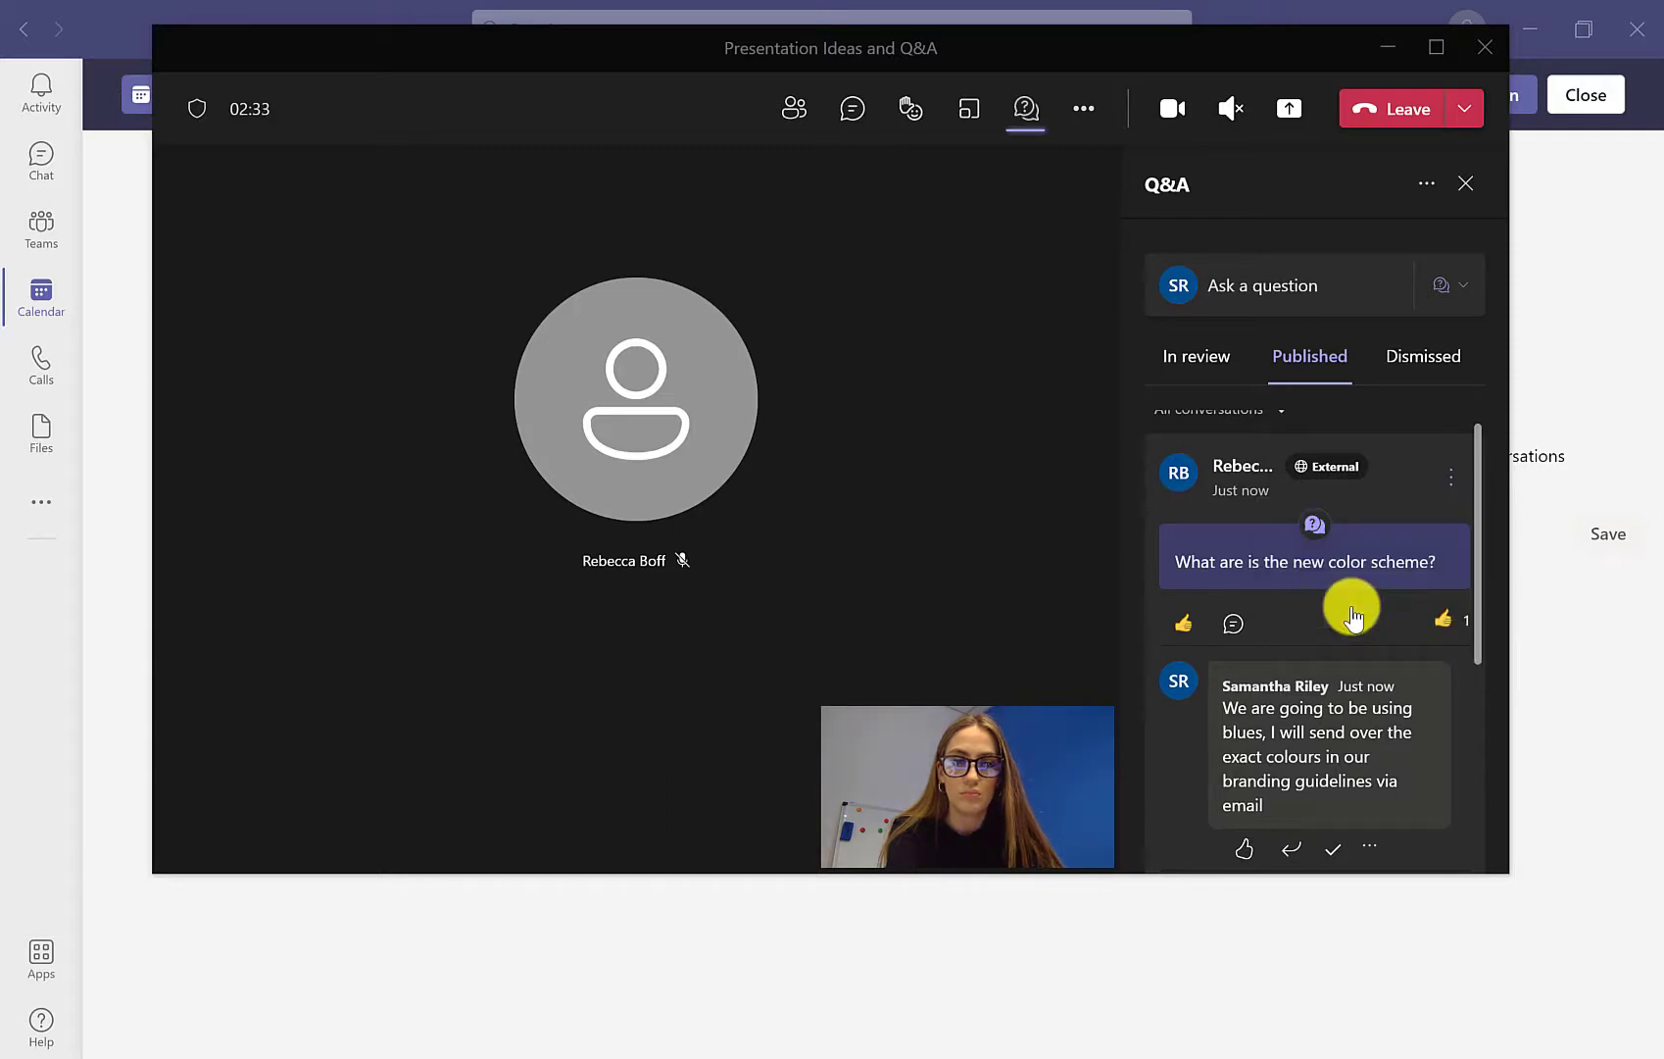
{"action": "scroll", "coordinate": [1342, 533], "scroll_direction": "up", "scroll_amount": 3}
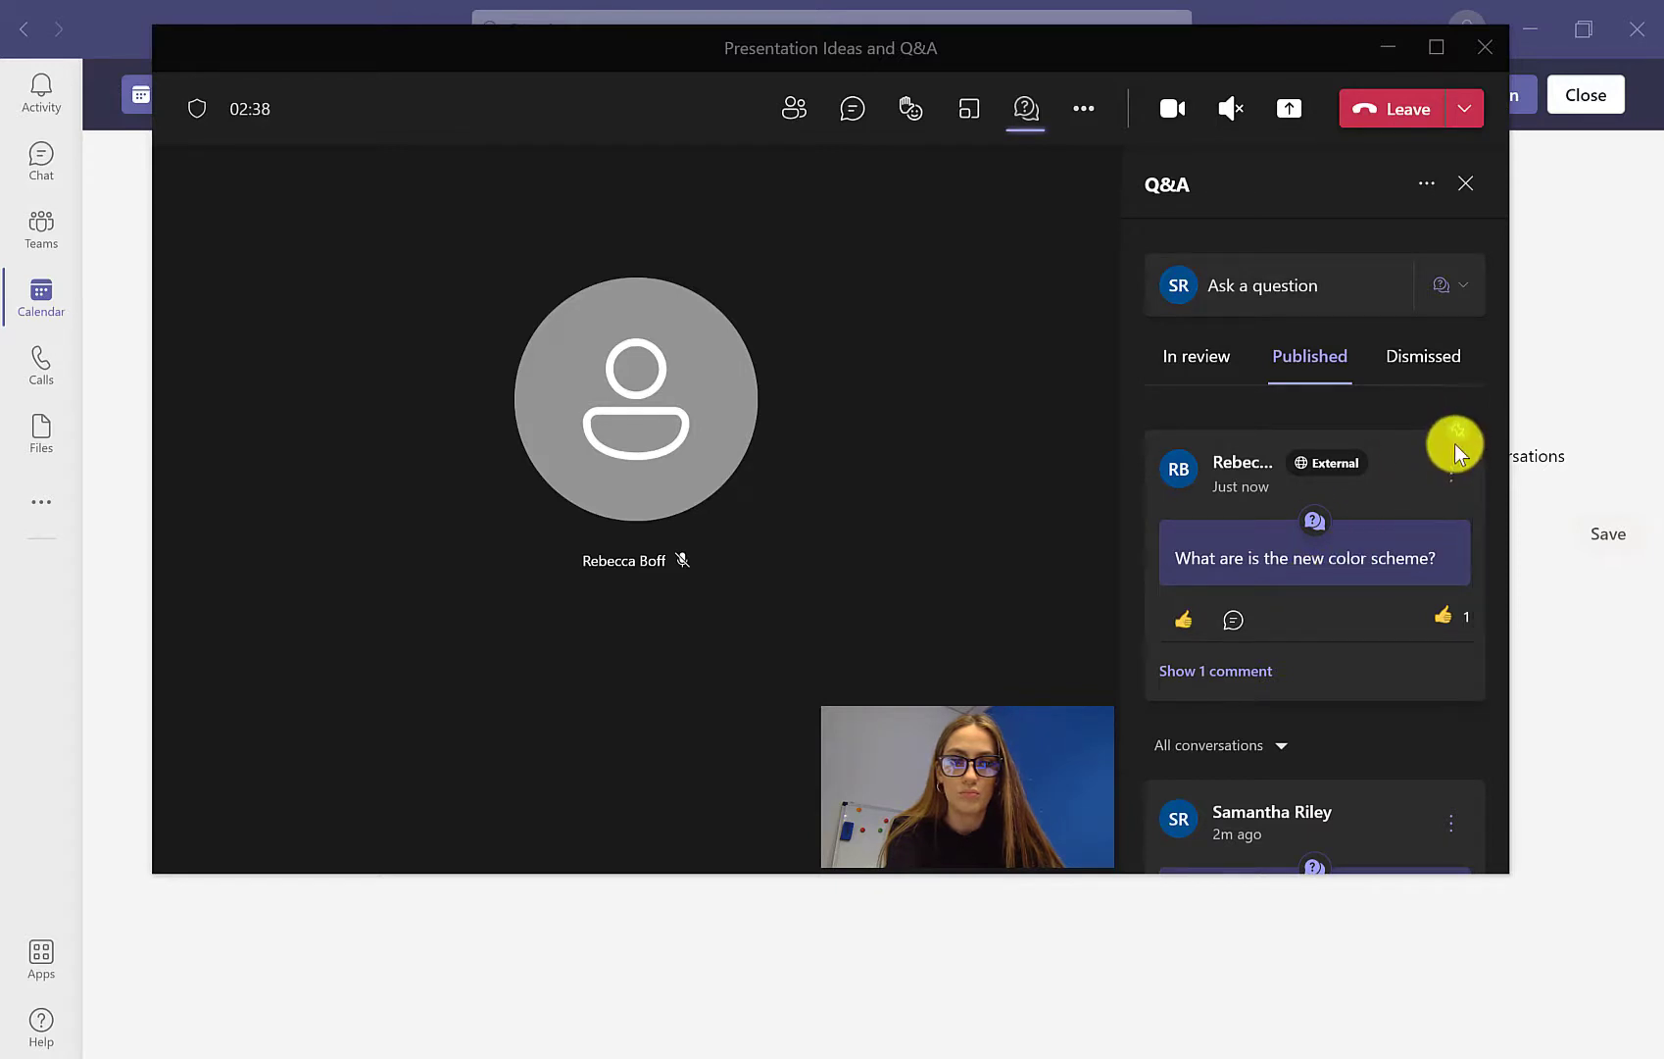
Check the Q&A conversations in review, and post a discussion beginning with "Lets Brainstorm tactics!".
{"action": "left_click", "coordinate": [1170, 372]}
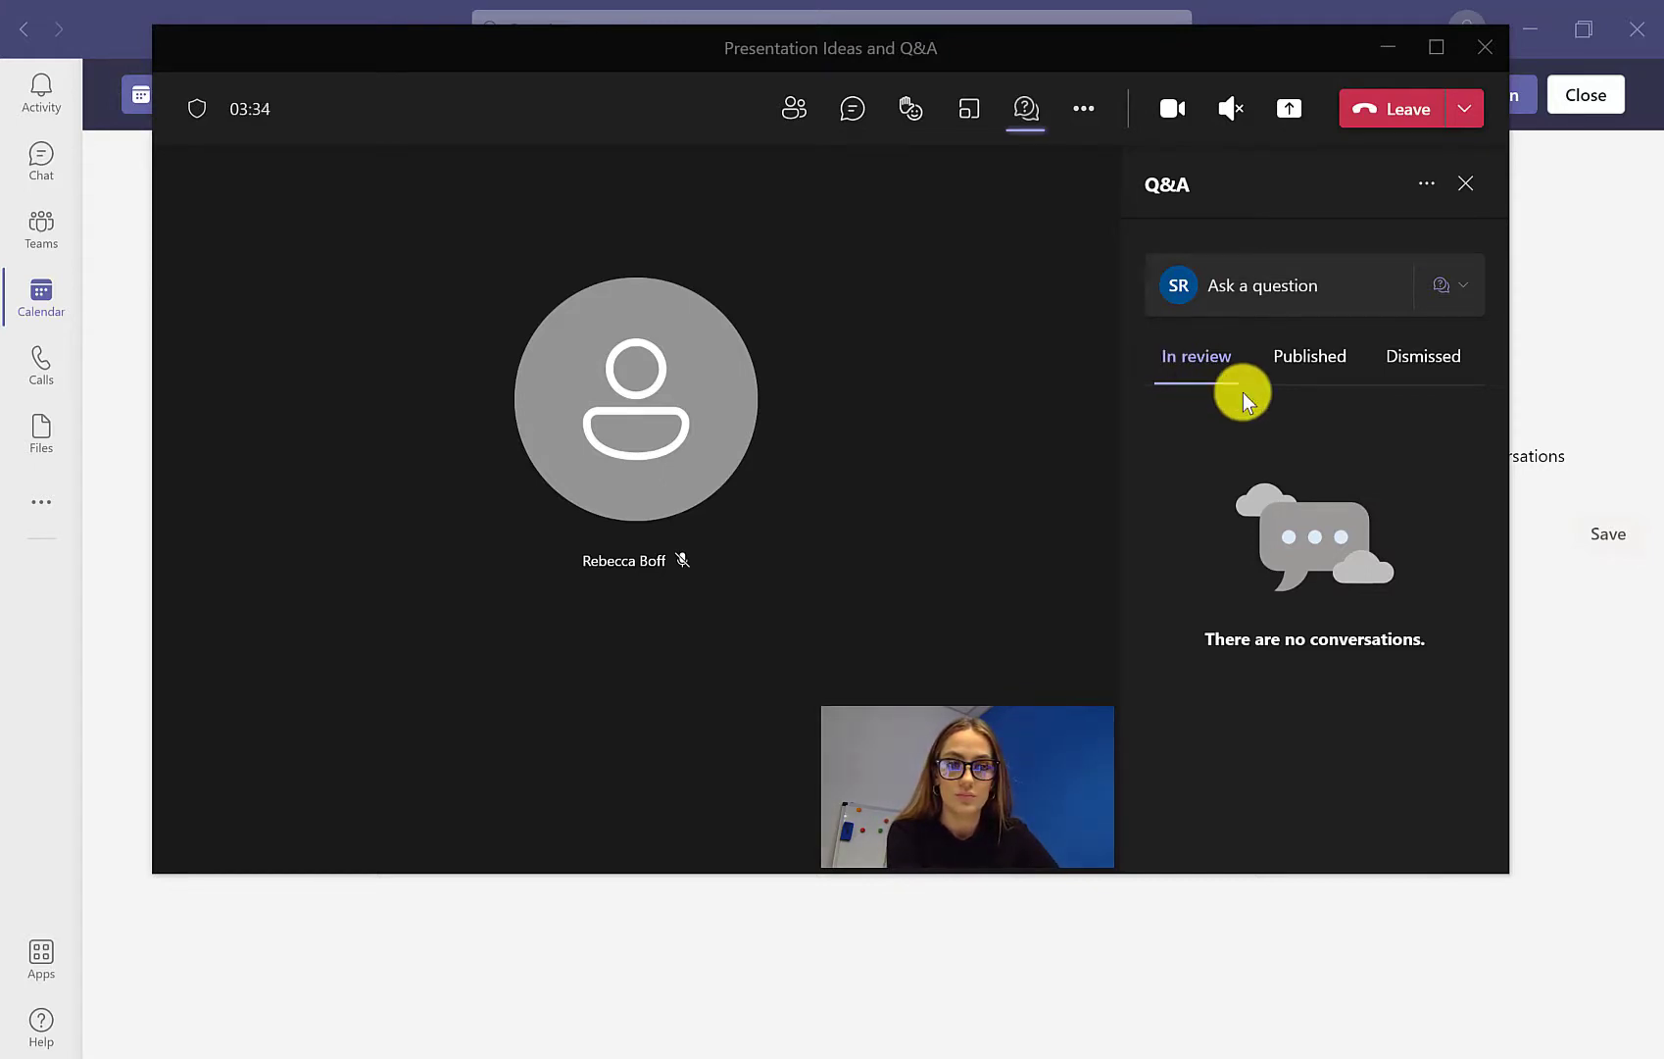
{"action": "left_click", "coordinate": [1439, 294]}
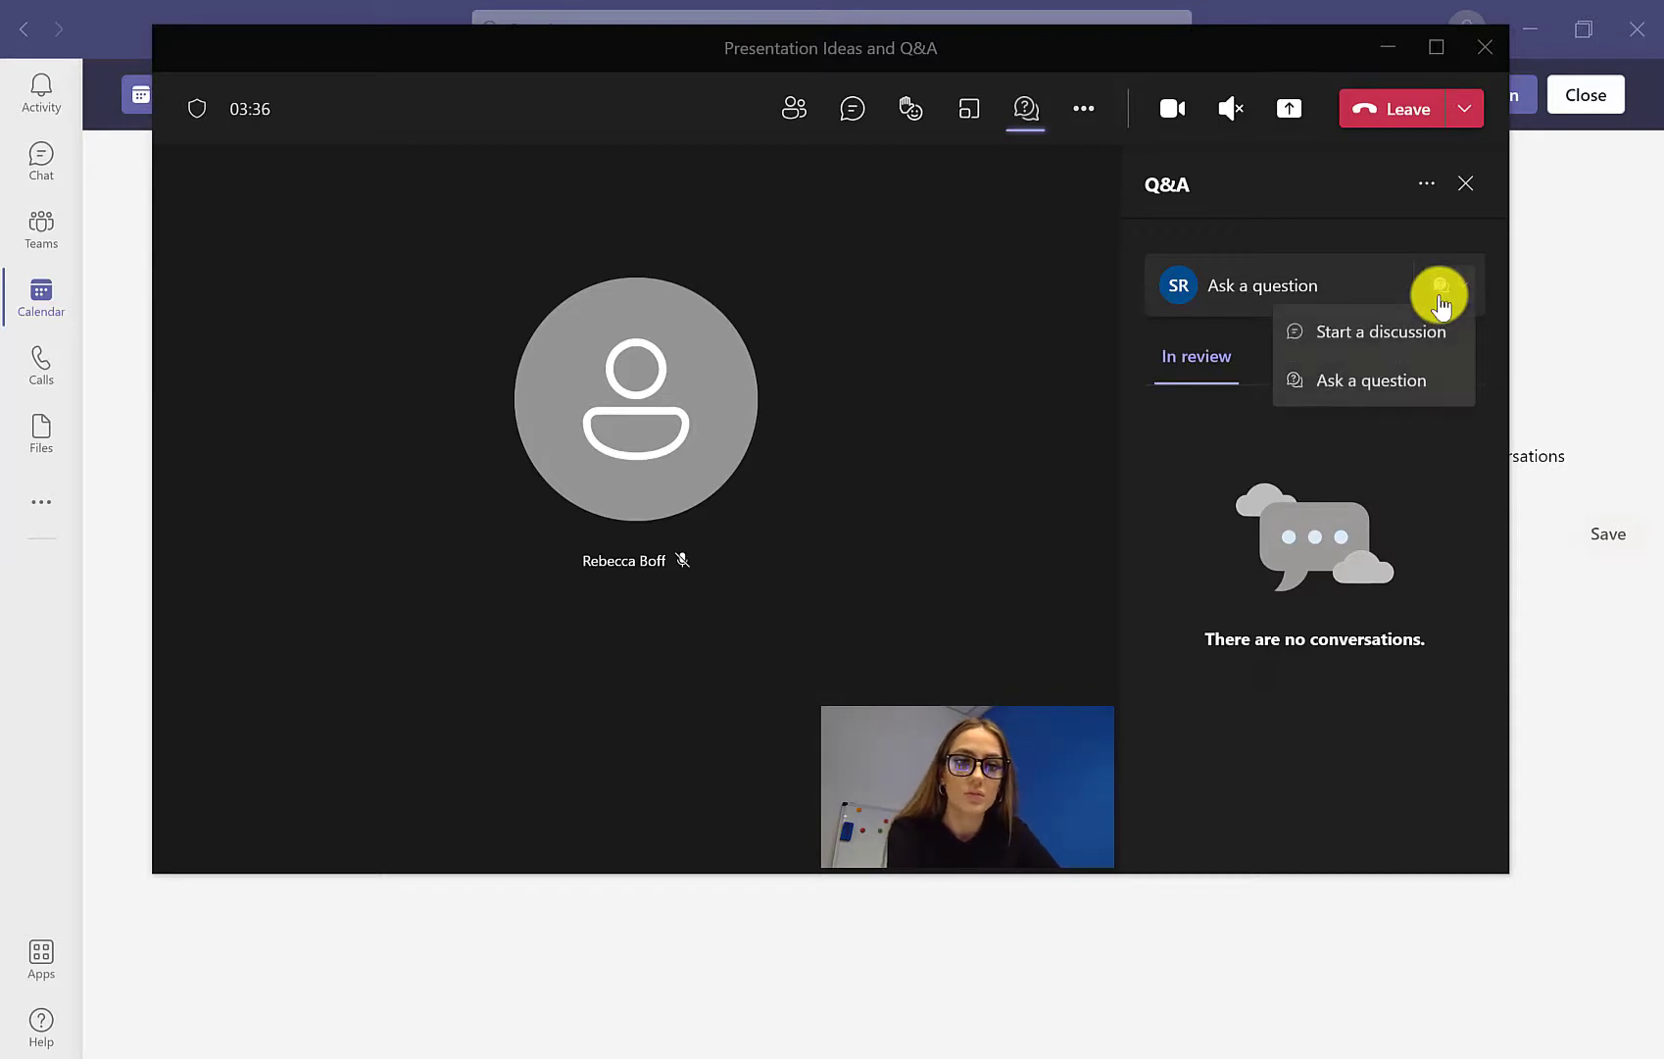
{"action": "left_click", "coordinate": [1364, 338]}
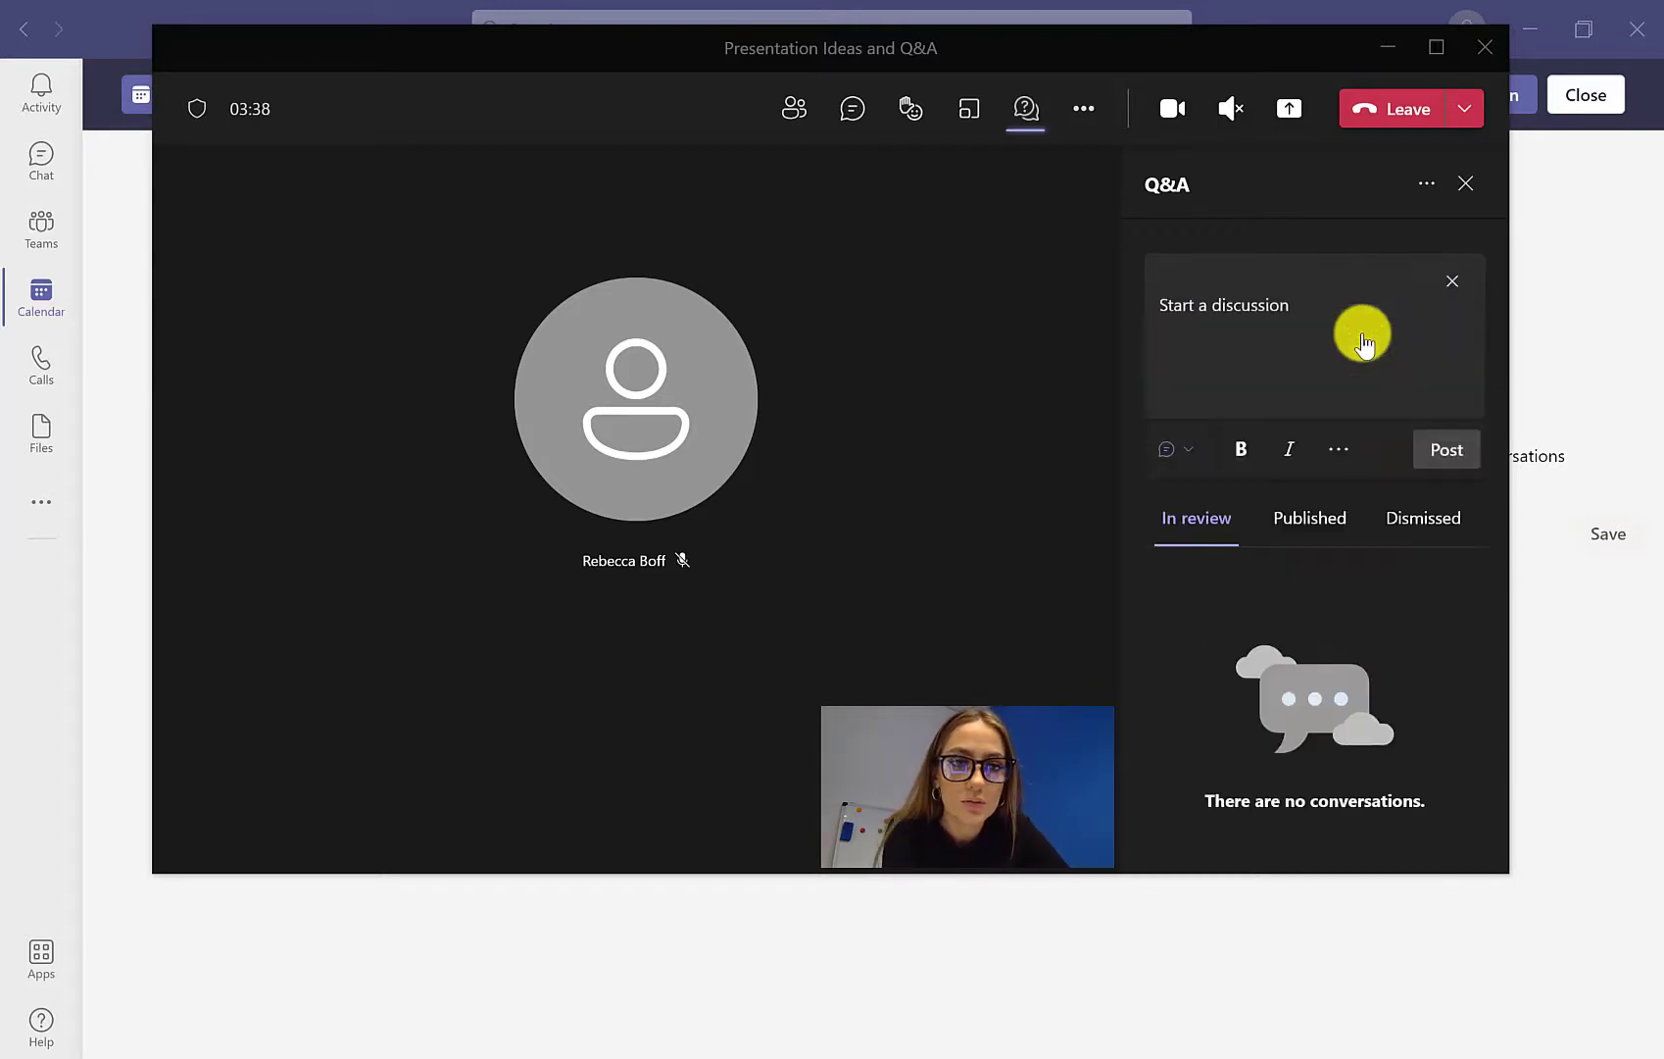
{"action": "left_click", "coordinate": [1233, 304]}
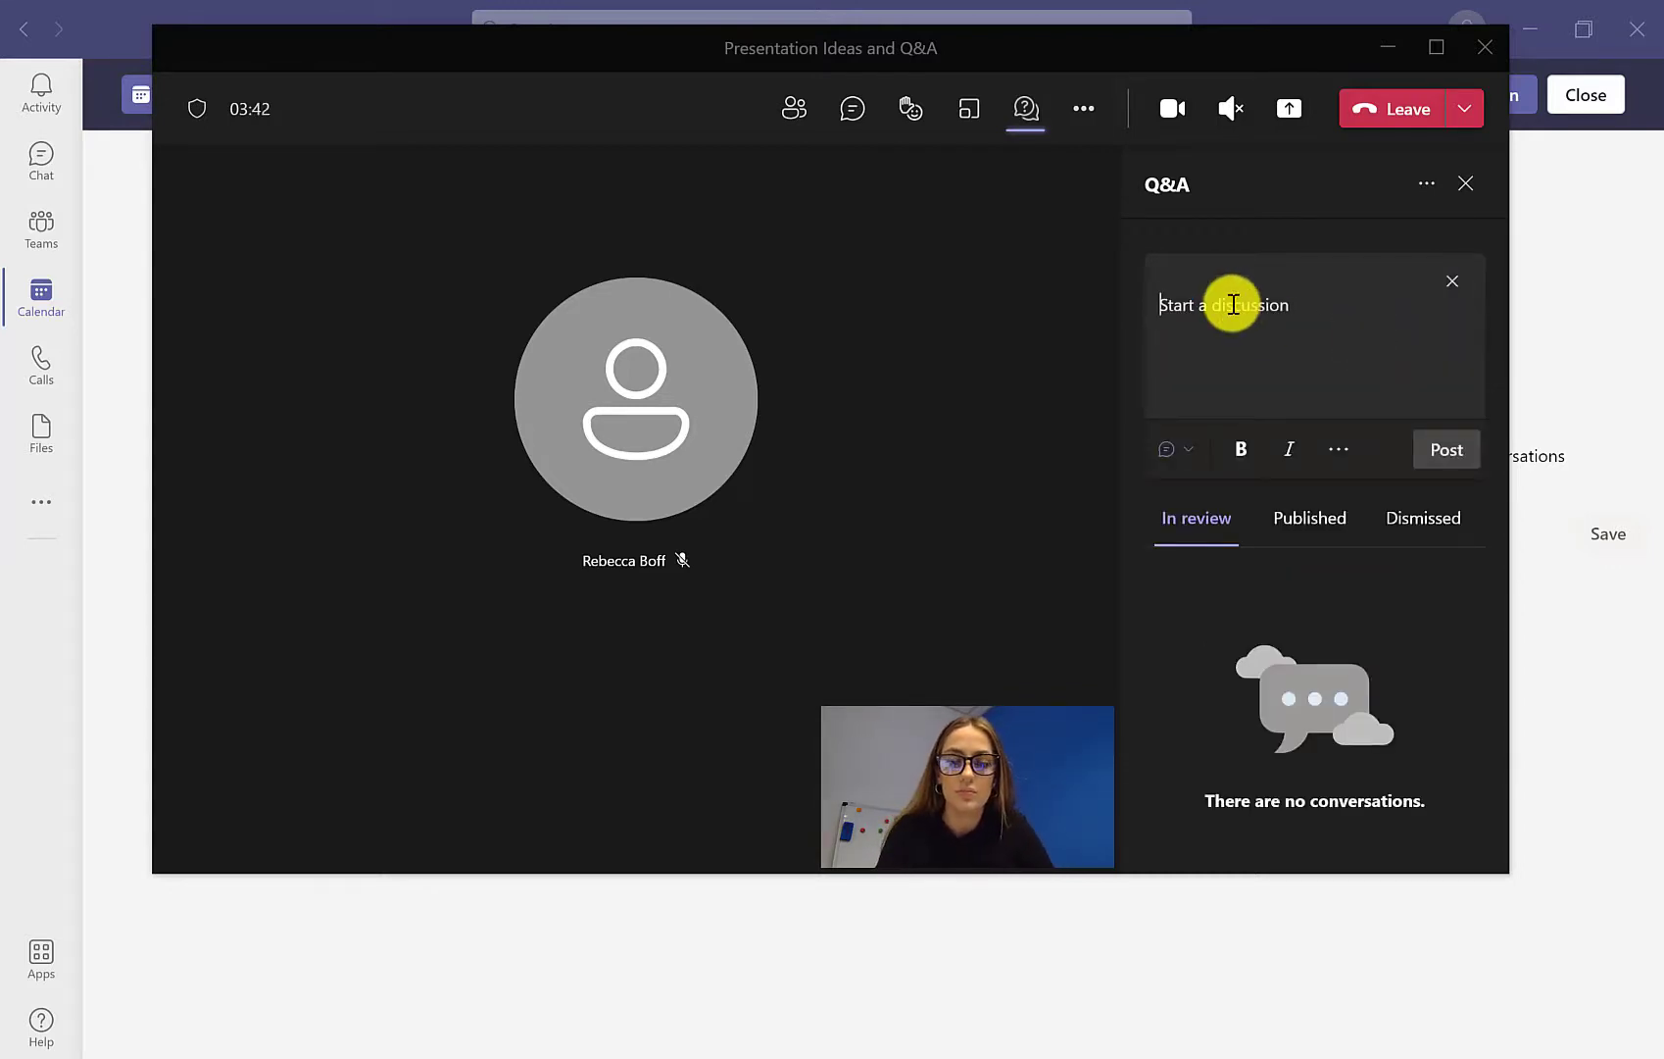
{"action": "type", "text": "Lets Brainstorm"}
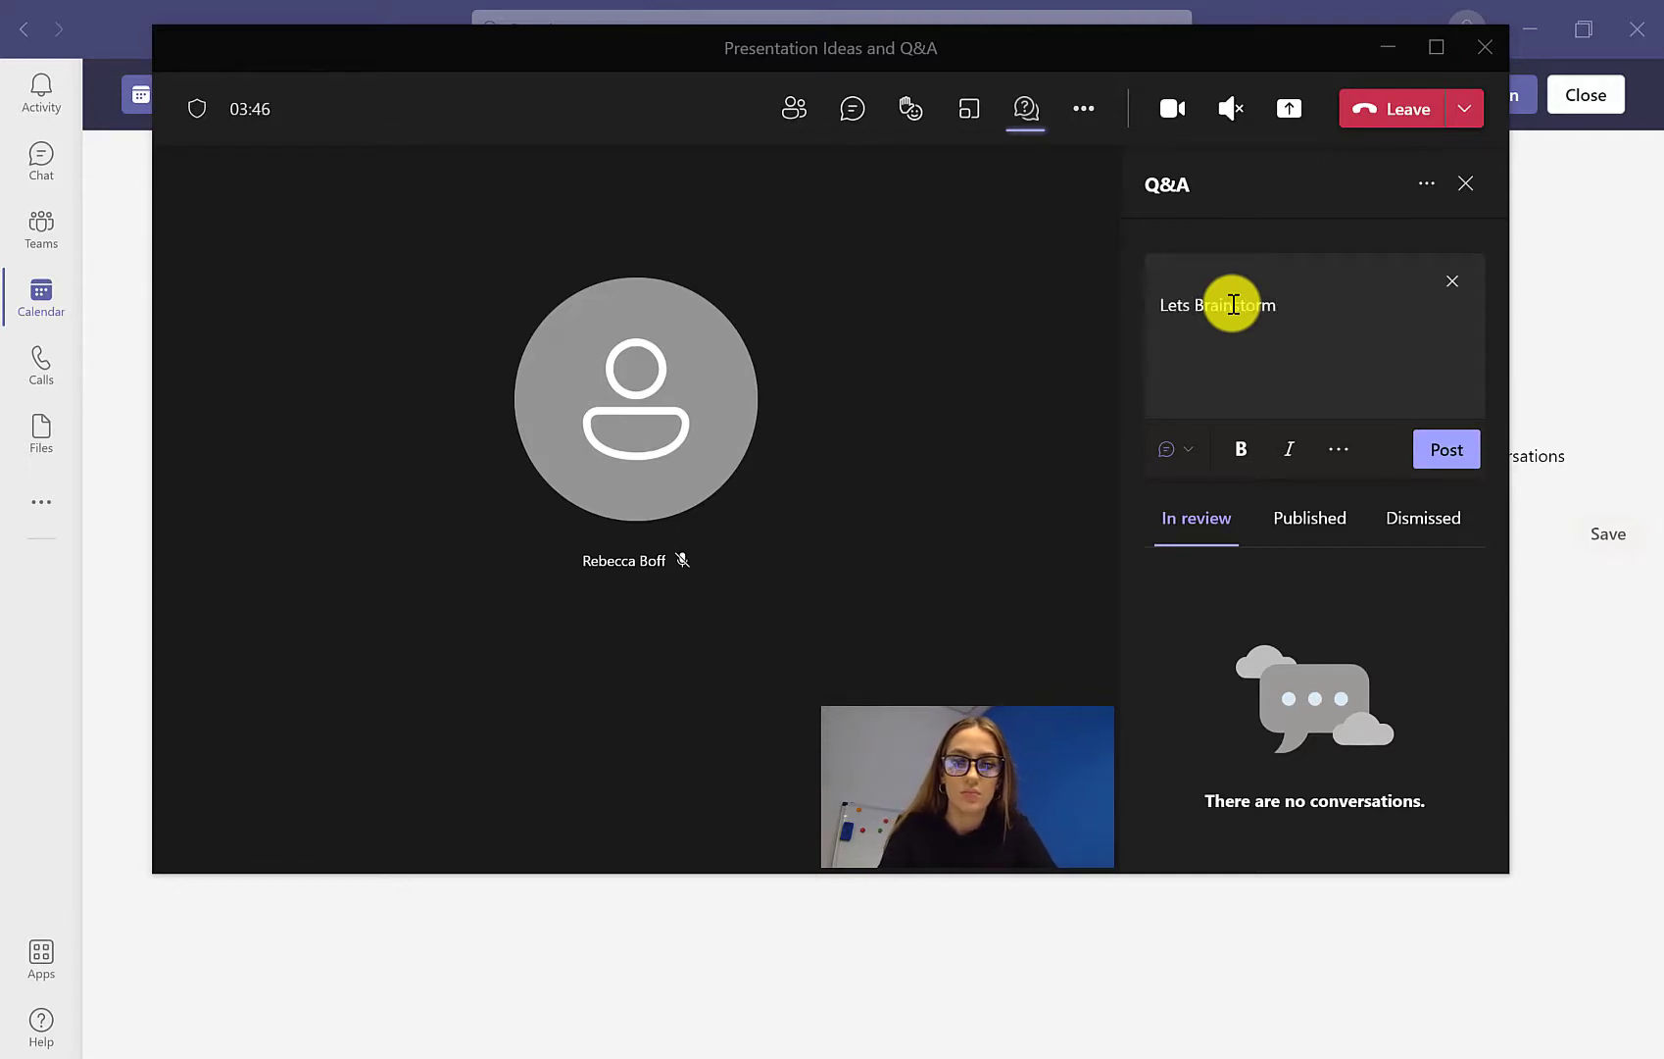
{"action": "type", "text": " tactics!"}
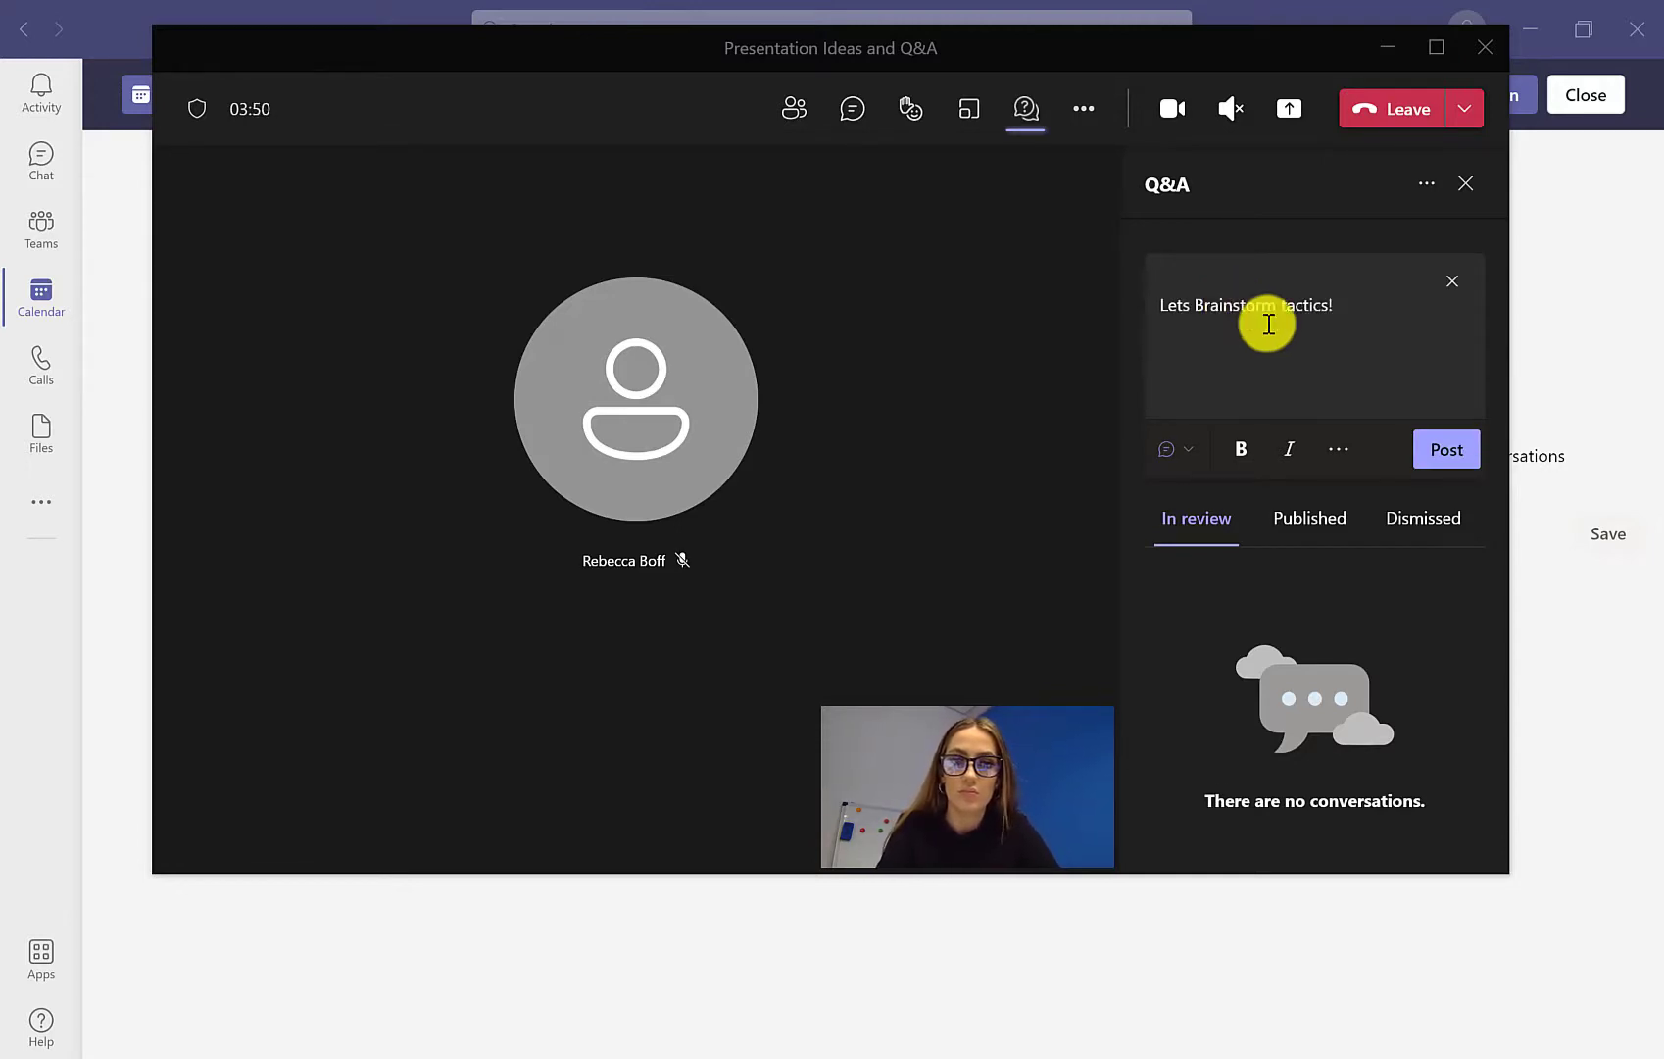
{"action": "type", "text": "ation?"}
{"action": "left_click", "coordinate": [1432, 457]}
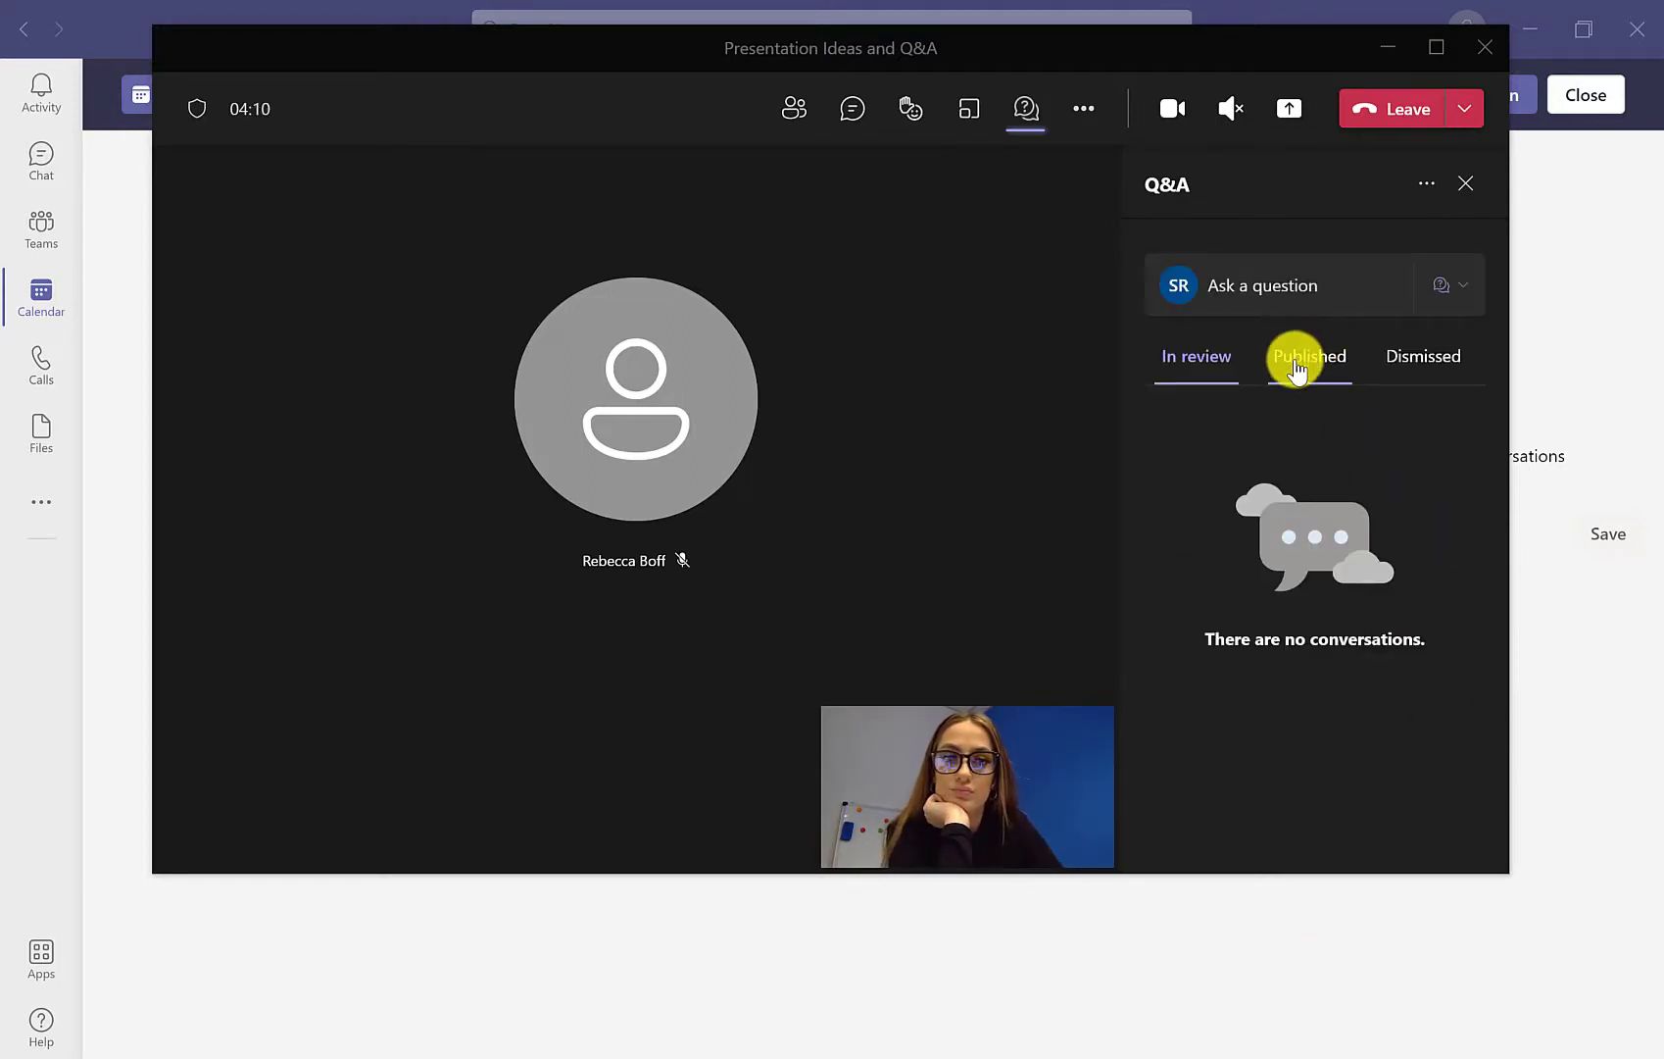
Examine the conversation options for the brainstorm discussion in the published Q&A conversations, and the management options for the Q&A app.
{"action": "left_click", "coordinate": [1296, 369]}
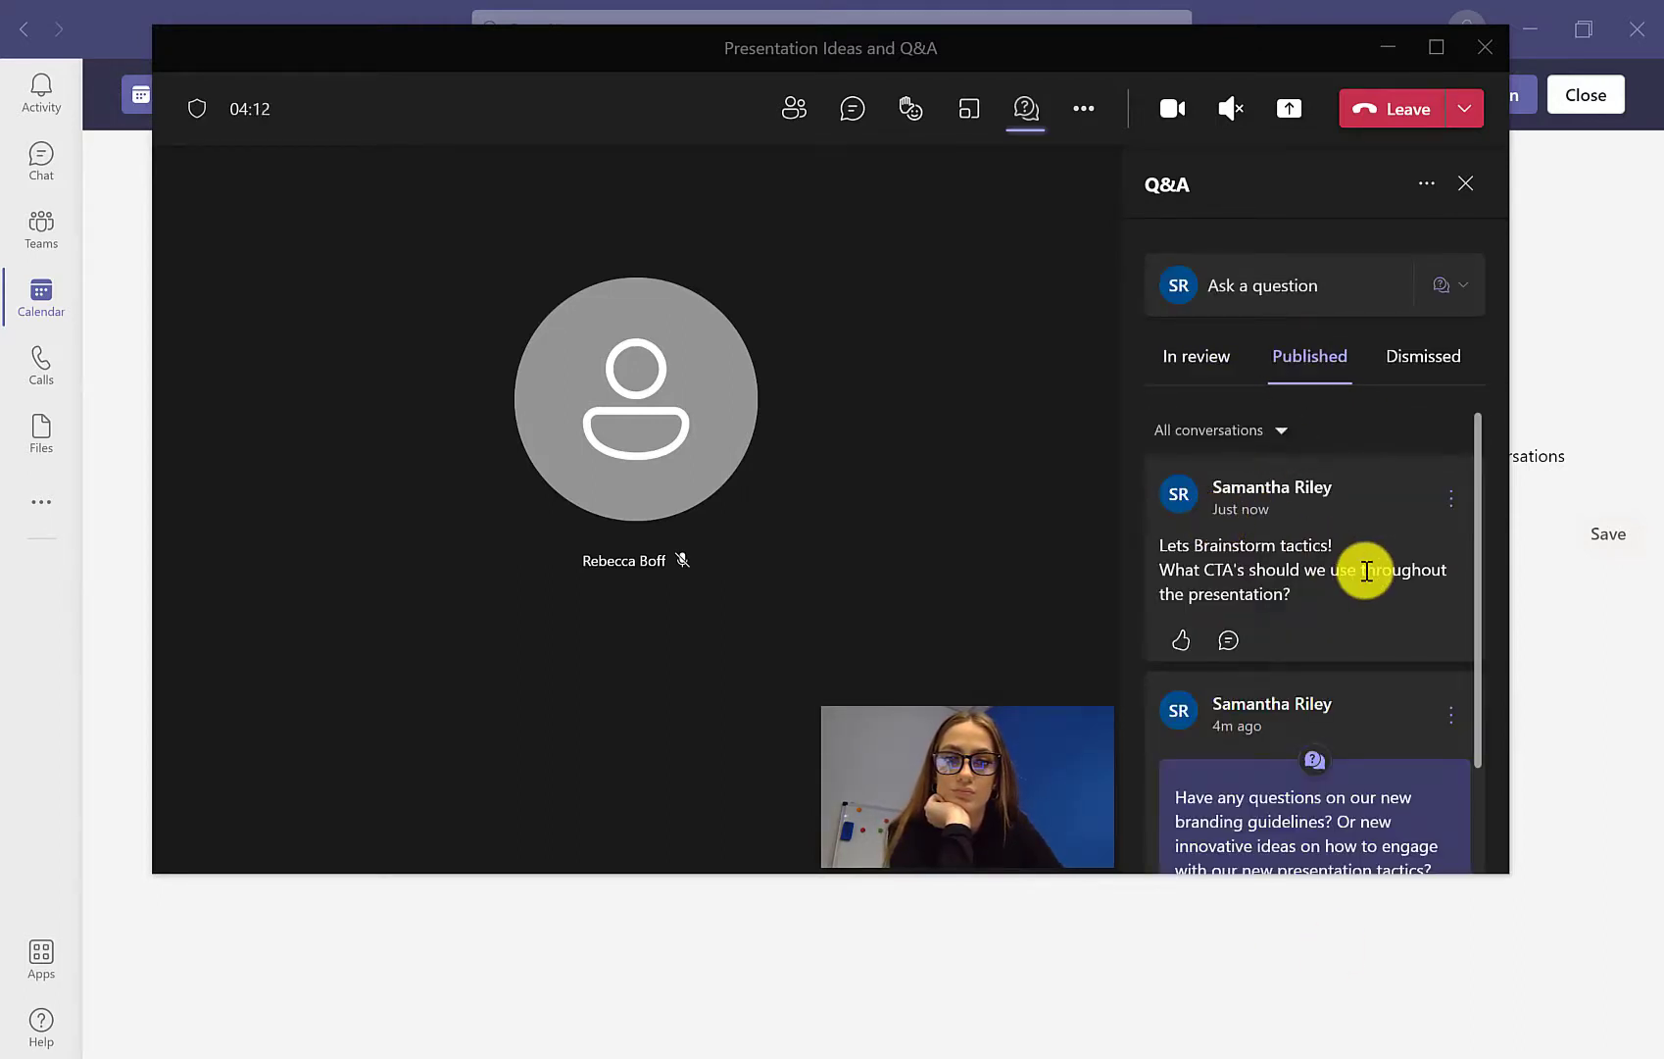
{"action": "scroll", "coordinate": [1364, 570], "scroll_direction": "down", "scroll_amount": 1}
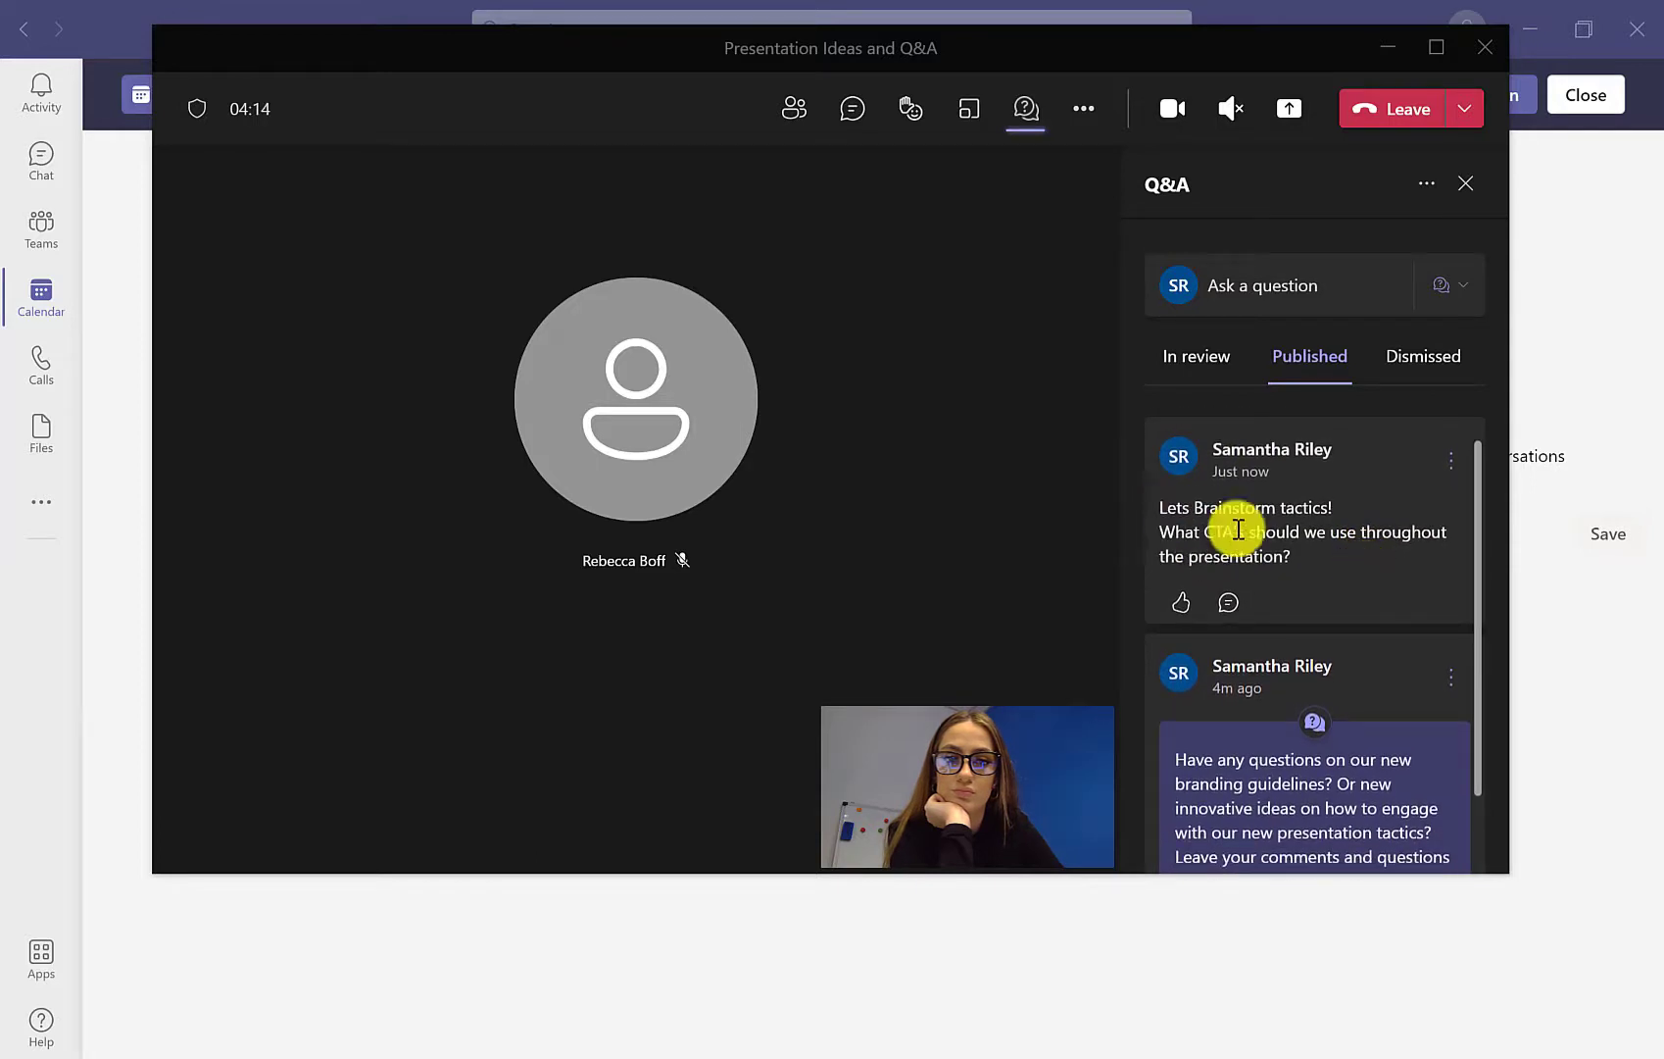
{"action": "left_click", "coordinate": [1450, 460]}
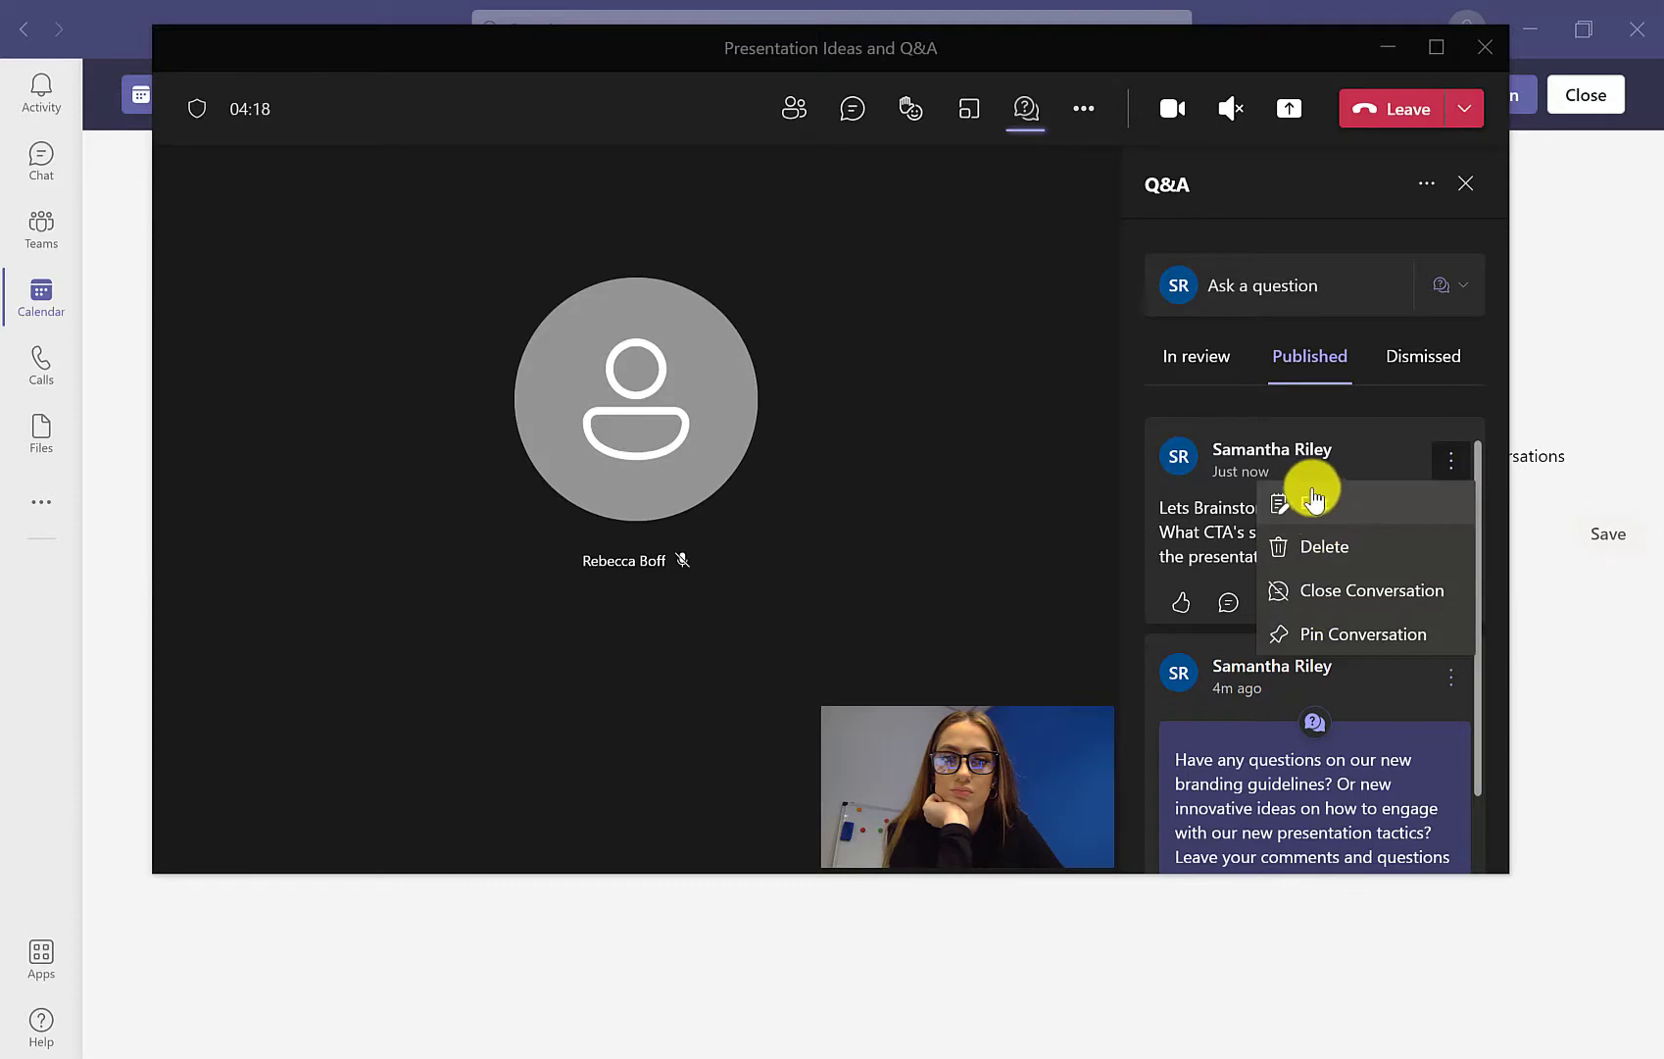
{"action": "left_click", "coordinate": [1319, 425]}
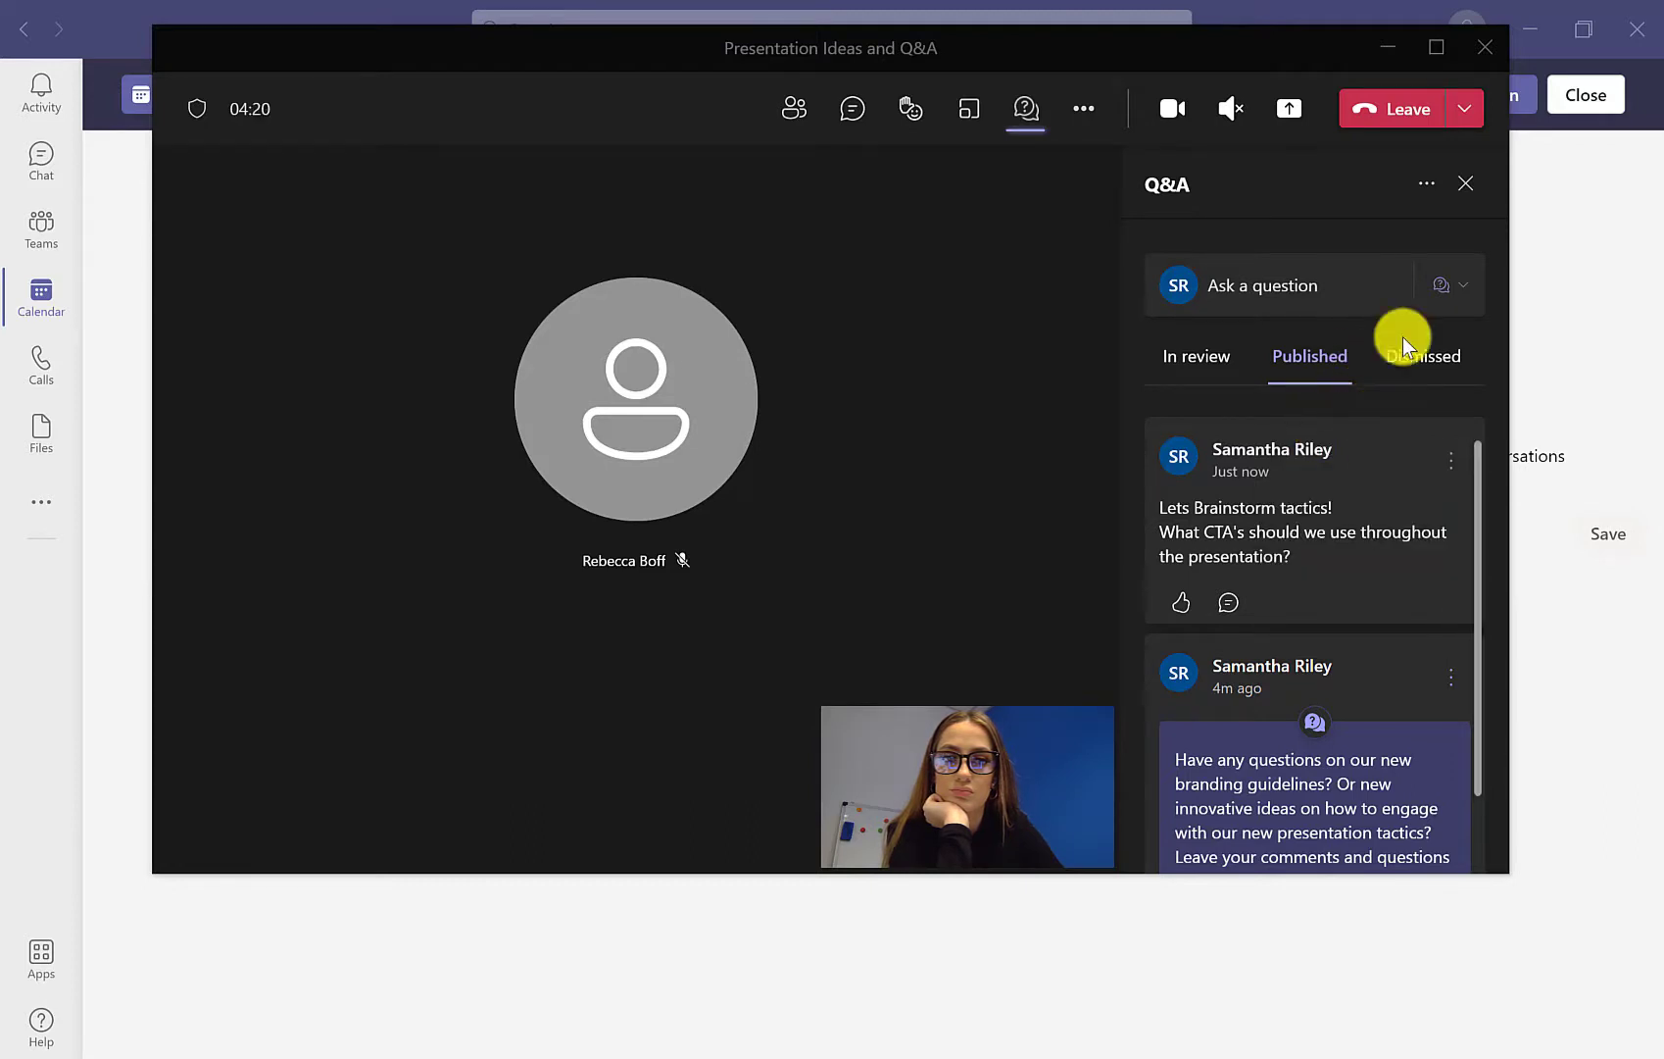
{"action": "left_click", "coordinate": [1426, 183]}
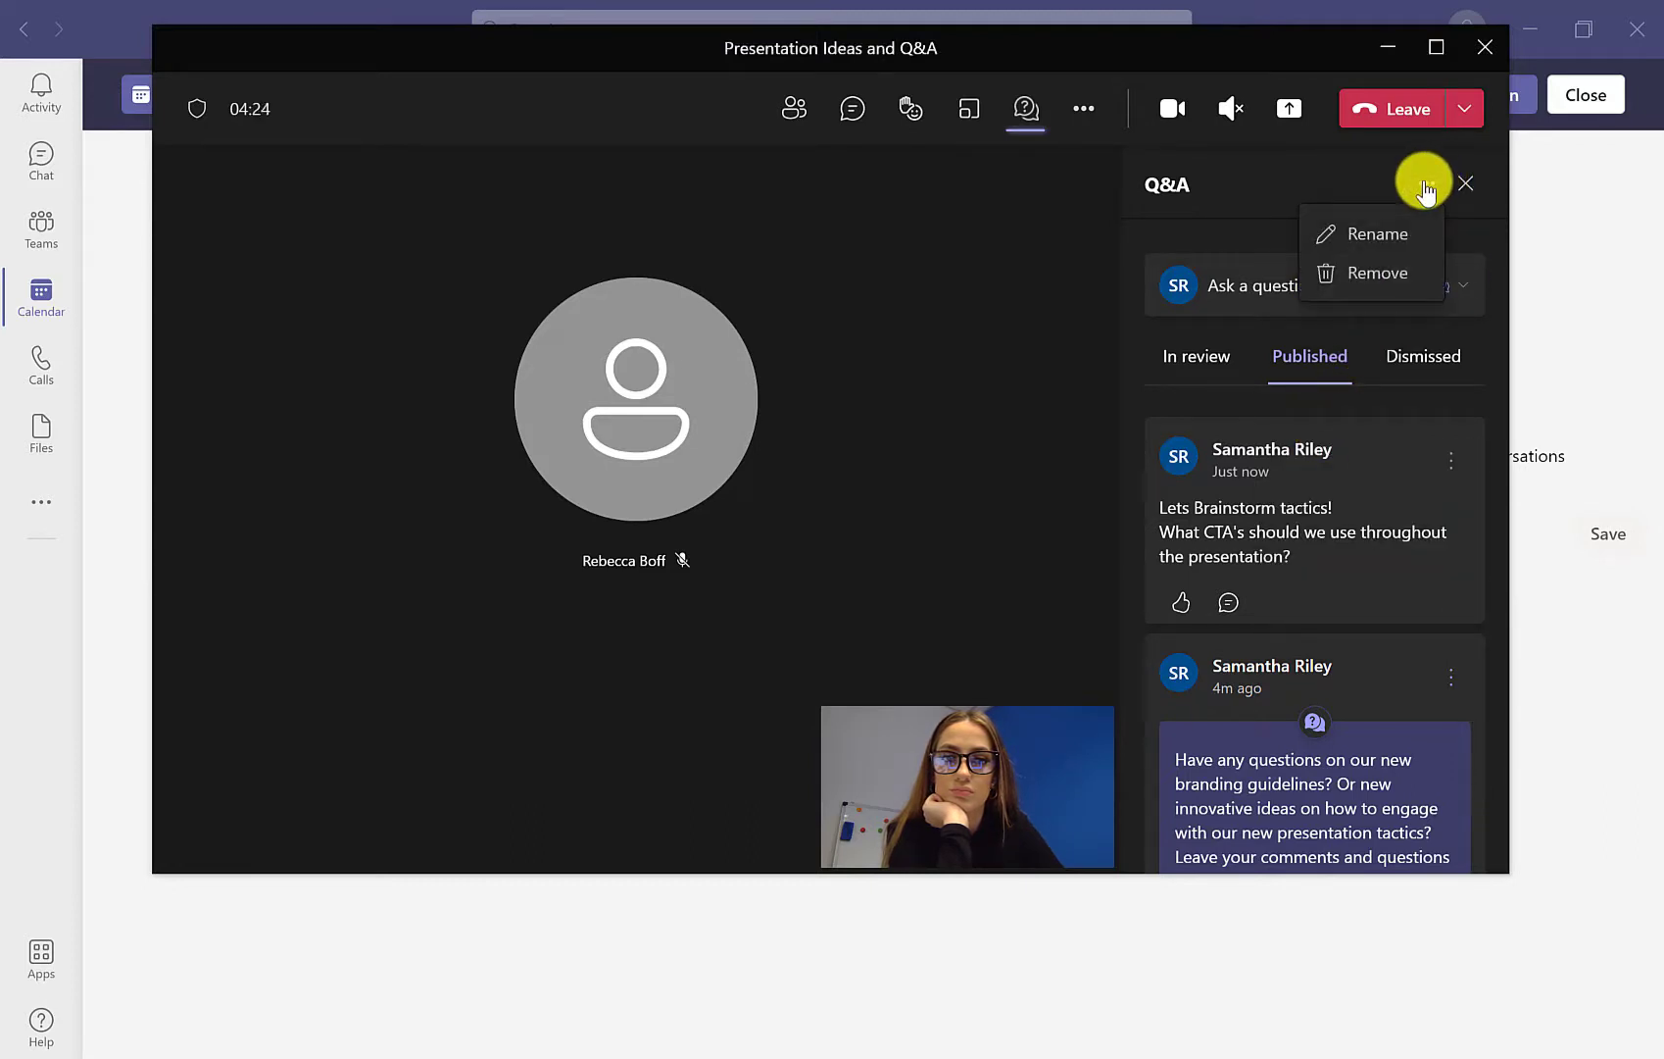
{"action": "left_click", "coordinate": [1319, 151]}
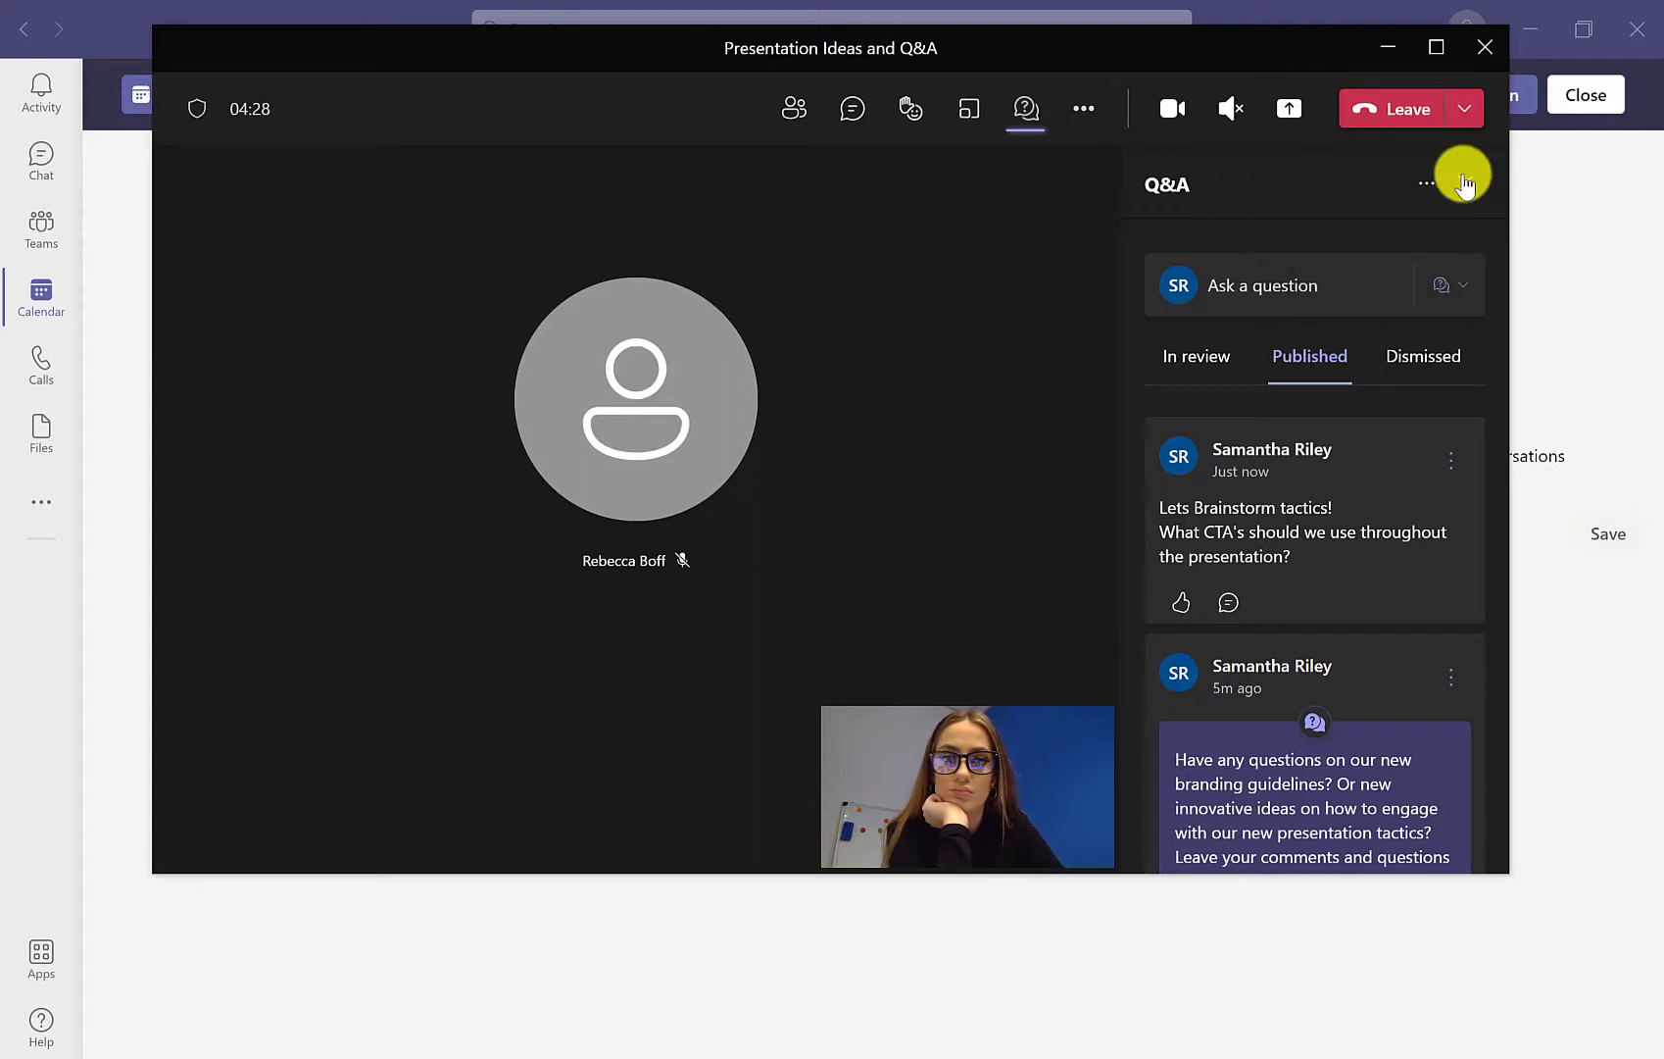